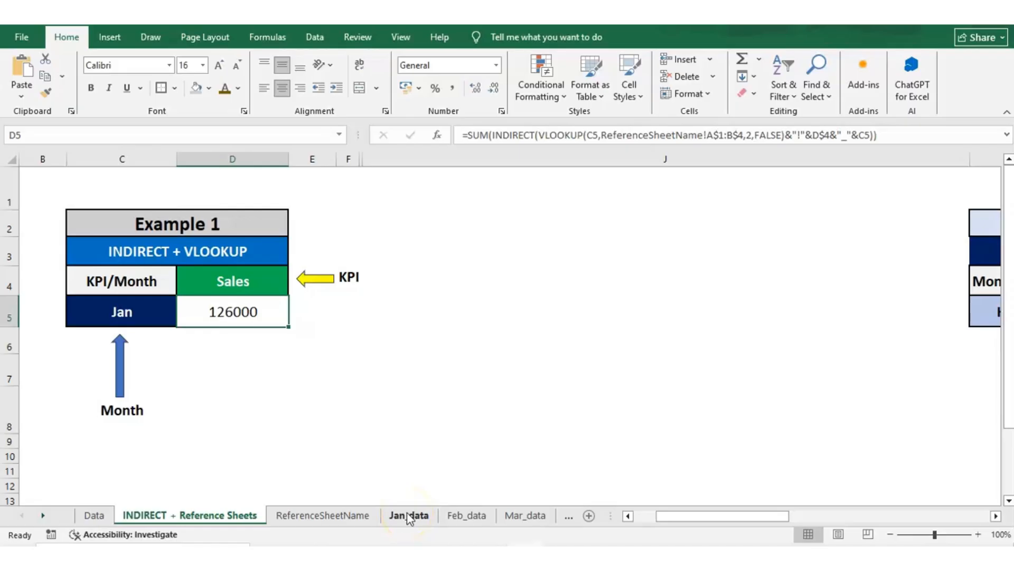
Review the product tables with sales, expense and profit on the Jan_data, Feb_data and Mar_data sheets
{"action": "left_click", "coordinate": [407, 513]}
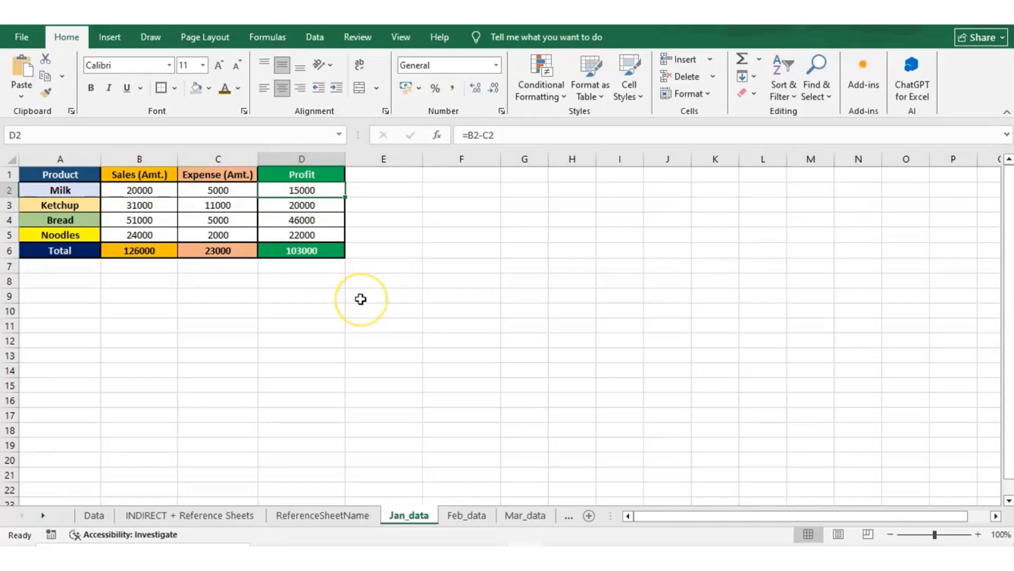
{"action": "left_click", "coordinate": [464, 516]}
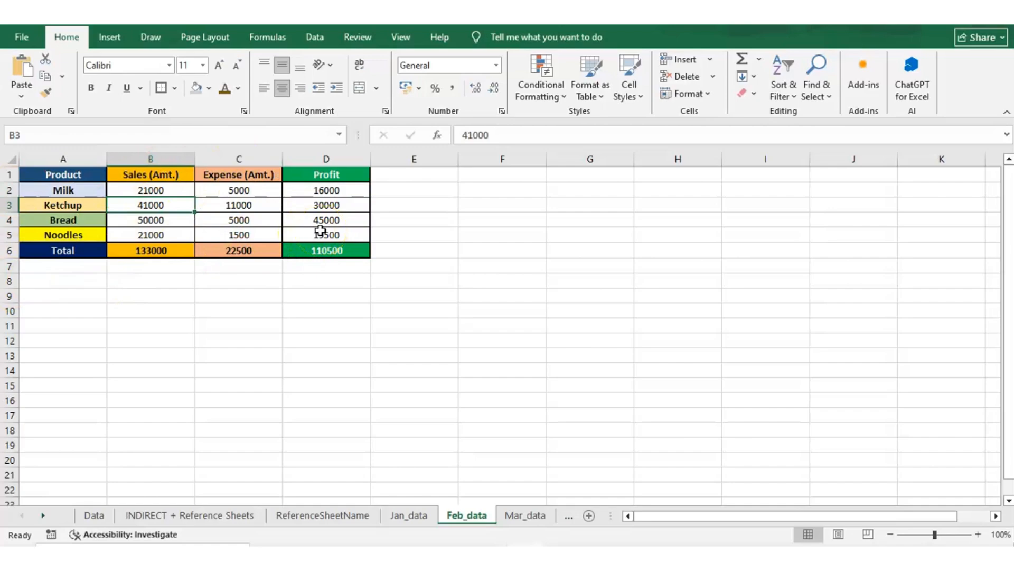
{"action": "left_click", "coordinate": [526, 517]}
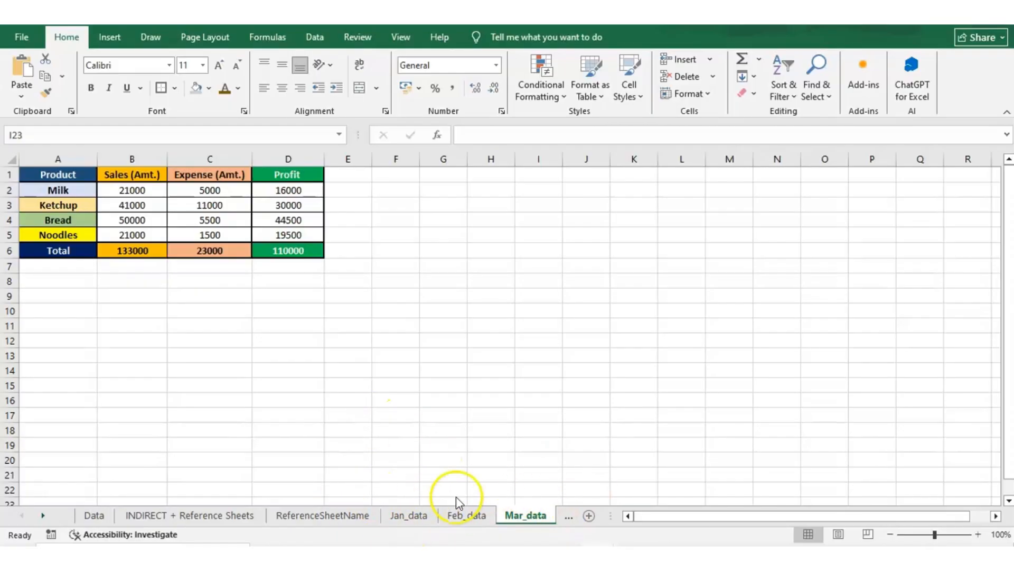
{"action": "left_click", "coordinate": [464, 515]}
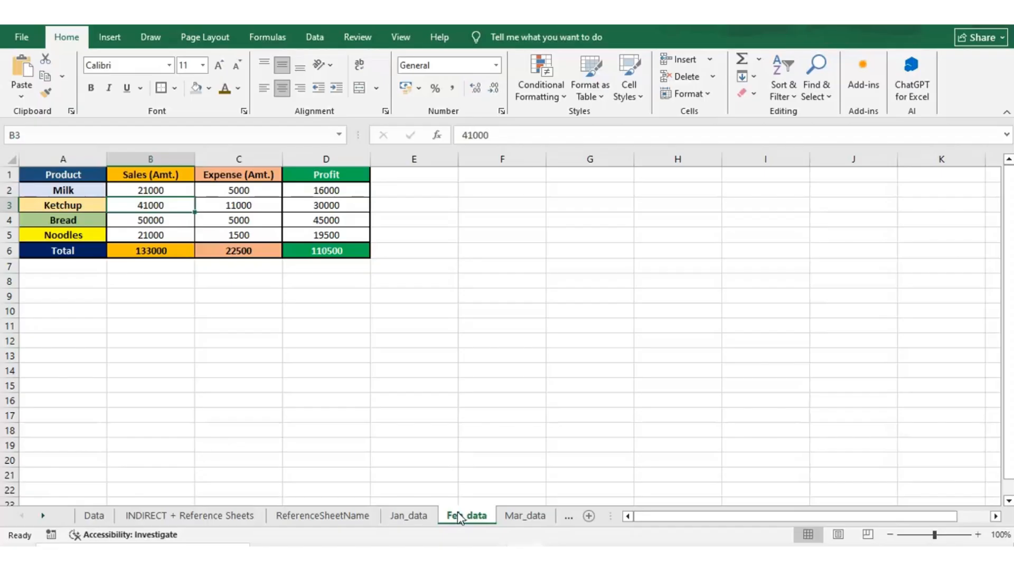
Examine the table on the ReferenceSheetName sheet that maps each month to its sheet name
{"action": "left_click", "coordinate": [340, 523]}
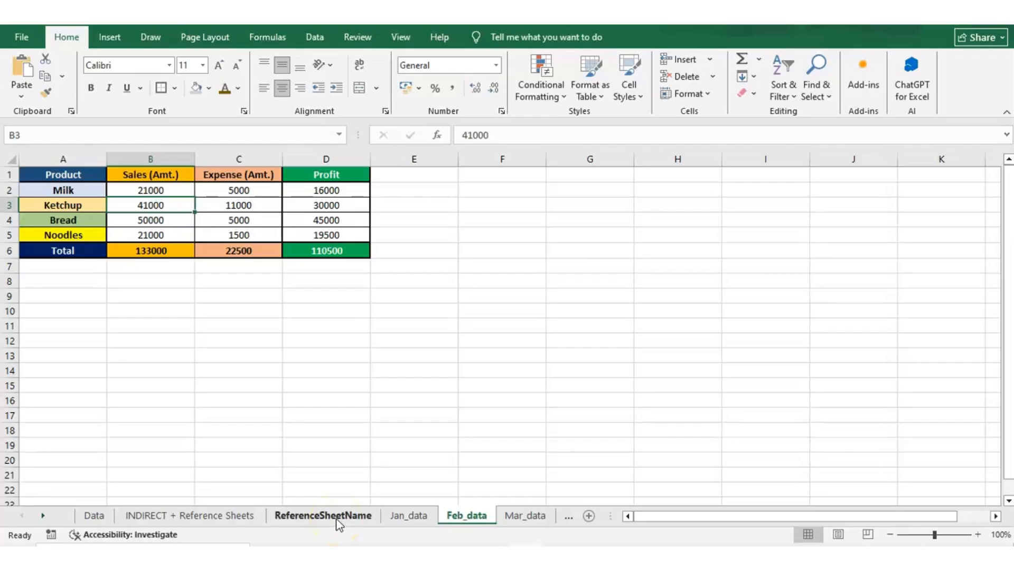
{"action": "left_click", "coordinate": [339, 523]}
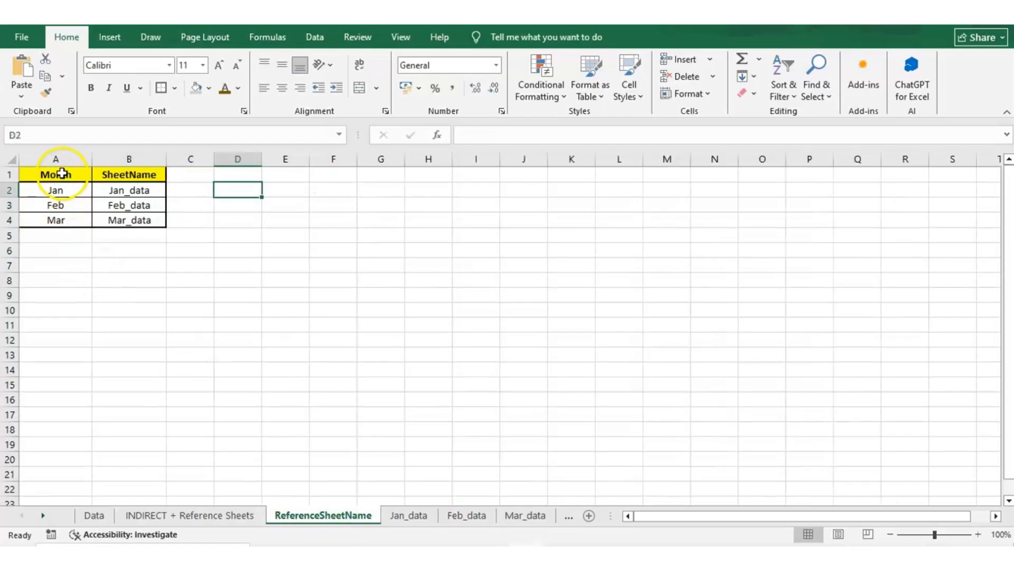
{"action": "left_click_drag", "start_coordinate": [62, 173], "coordinate": [59, 190]}
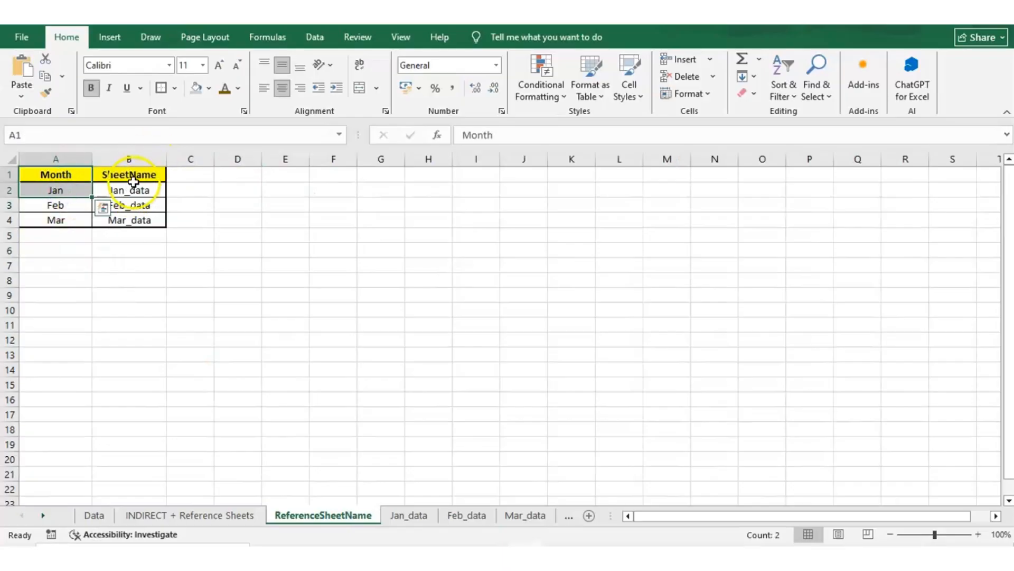
{"action": "left_click", "coordinate": [134, 177]}
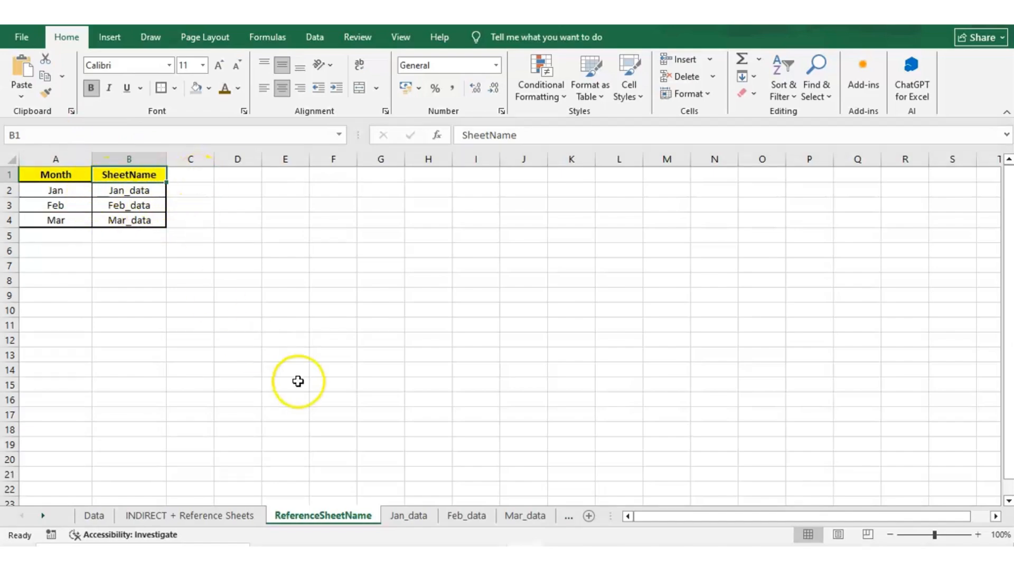
{"action": "left_click", "coordinate": [414, 516]}
{"action": "left_click", "coordinate": [346, 517]}
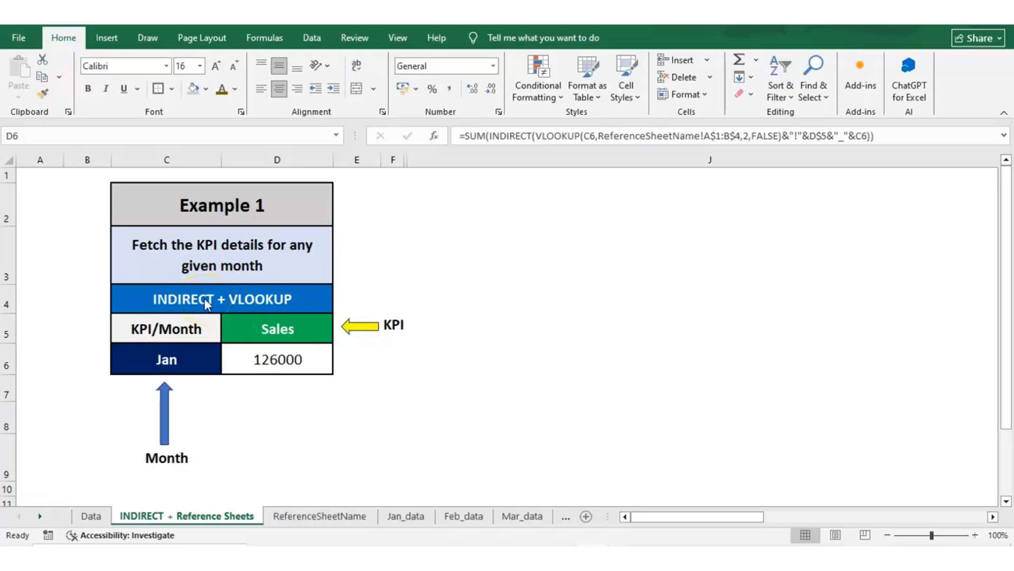
Inspect the available choices for the KPI in D5 and the month in C6 of Example 1, plus the result formula in D6
{"action": "key", "text": "Left"}
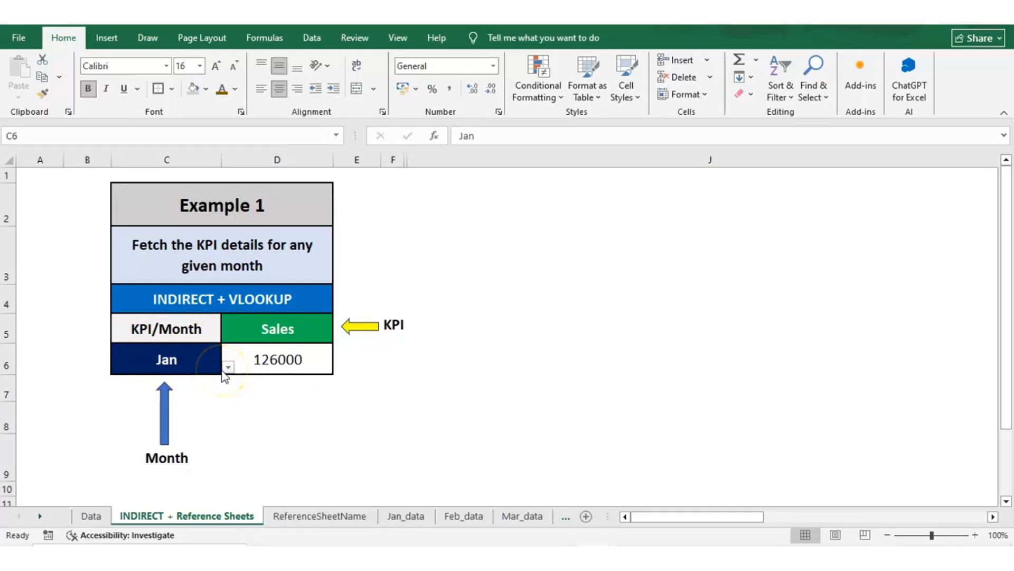
{"action": "left_click", "coordinate": [290, 324]}
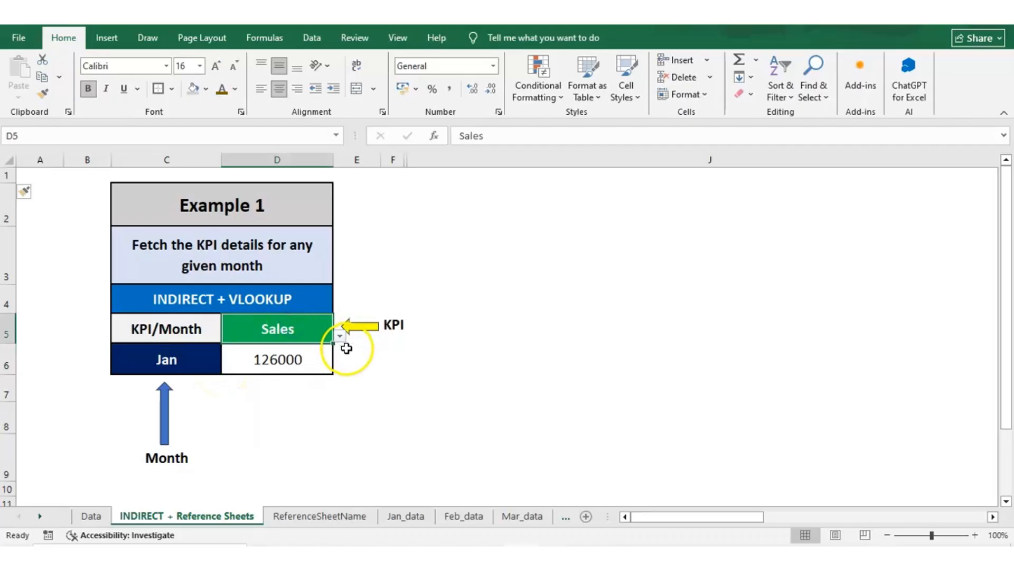
{"action": "left_click", "coordinate": [340, 337]}
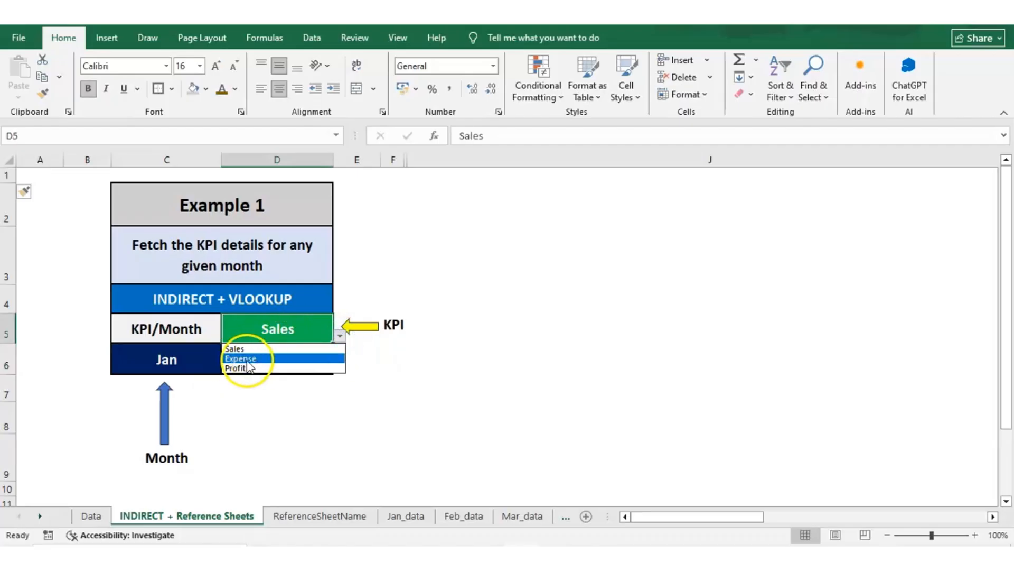
{"action": "left_click", "coordinate": [227, 390]}
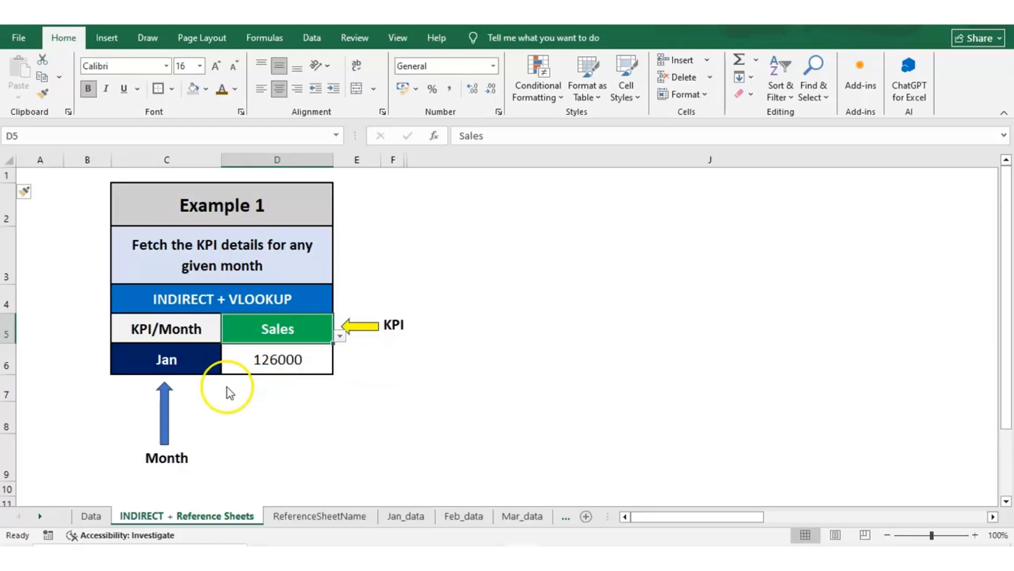
{"action": "left_click", "coordinate": [204, 362]}
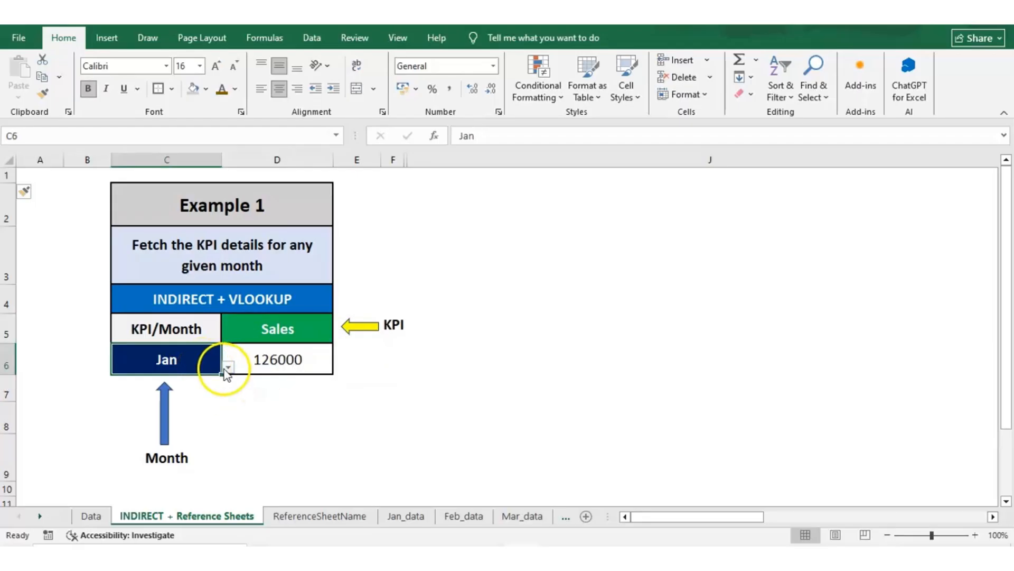
{"action": "left_click", "coordinate": [227, 368]}
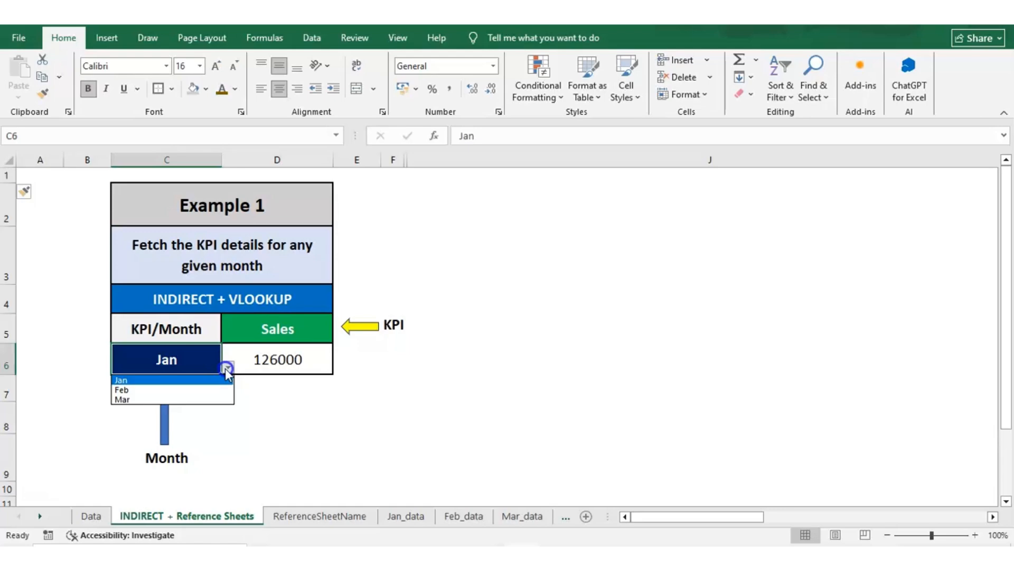
{"action": "left_click", "coordinate": [227, 368]}
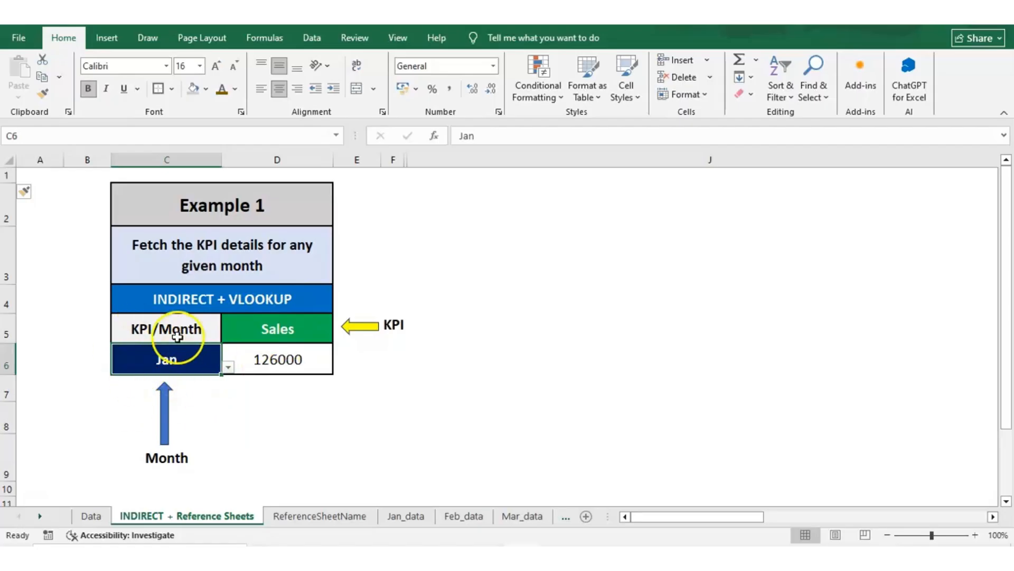
{"action": "left_click", "coordinate": [267, 361]}
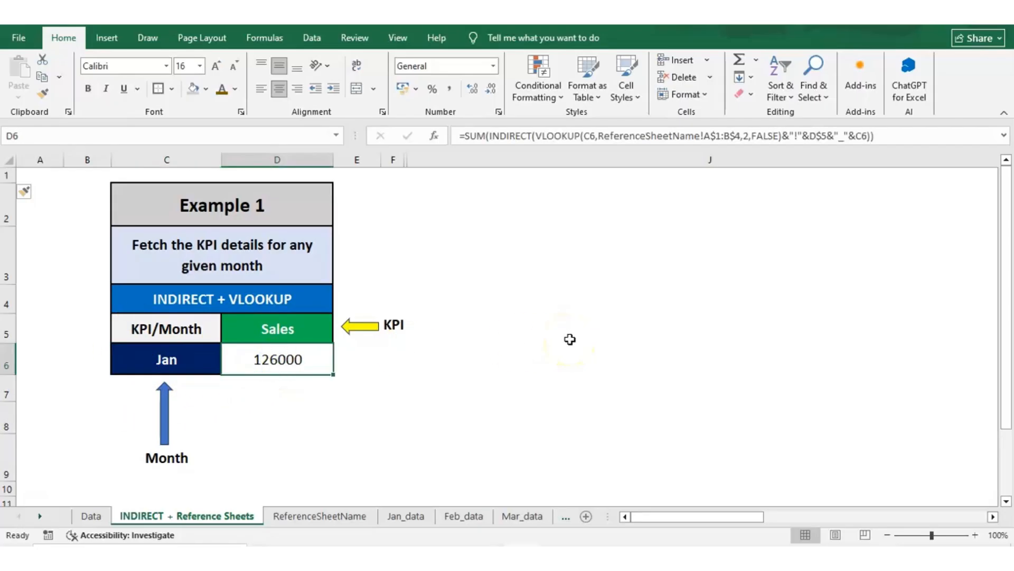
Check the sum of the January sales in B2:B5 on Jan_data, and return to the INDIRECT + Reference Sheets sheet
{"action": "left_click", "coordinate": [416, 516]}
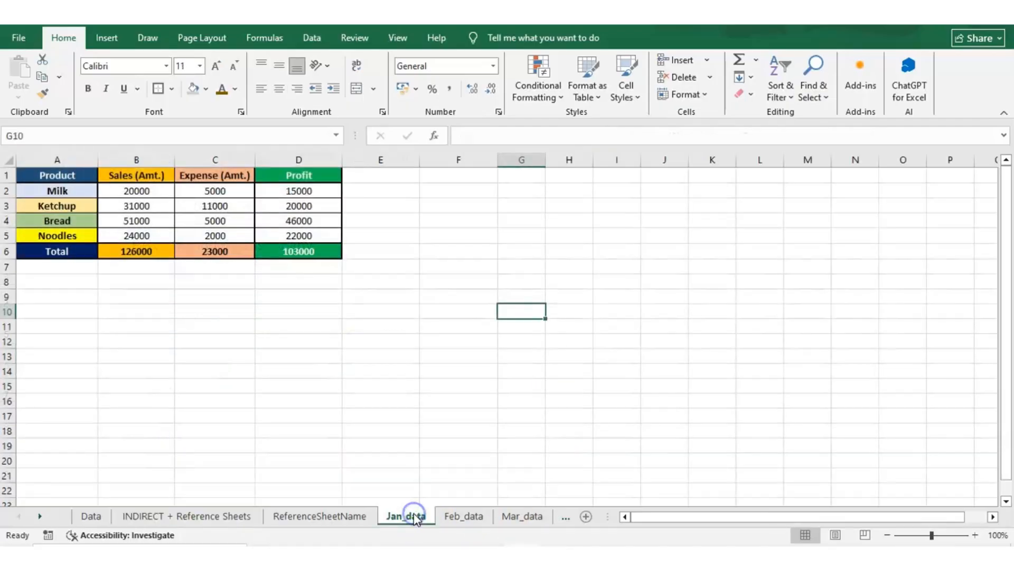
{"action": "left_click", "coordinate": [129, 176]}
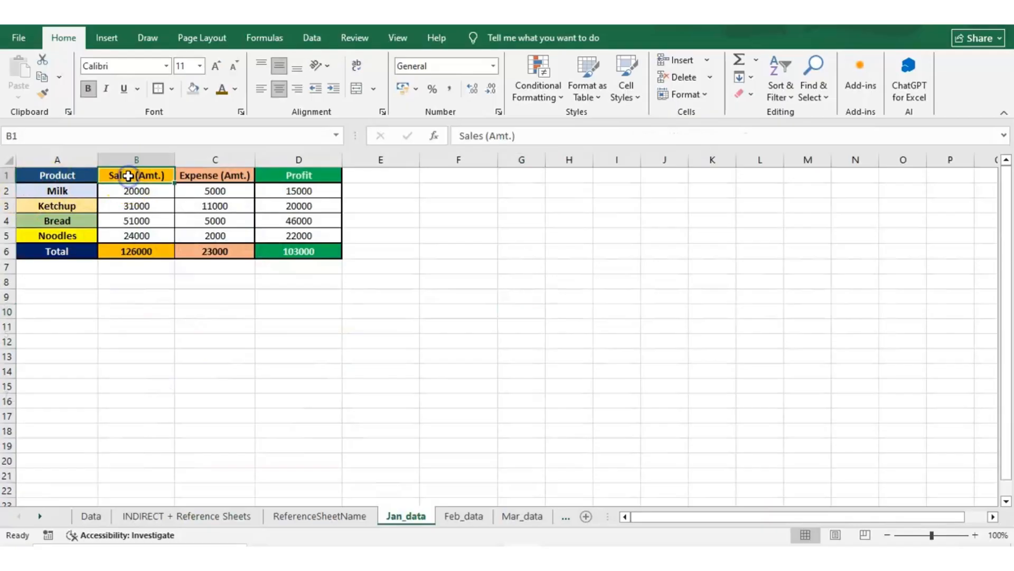
{"action": "key", "text": "Down"}
{"action": "key", "text": "shift+Down"}
{"action": "key", "text": "shift+Down"}
{"action": "key", "text": "shift+Down"}
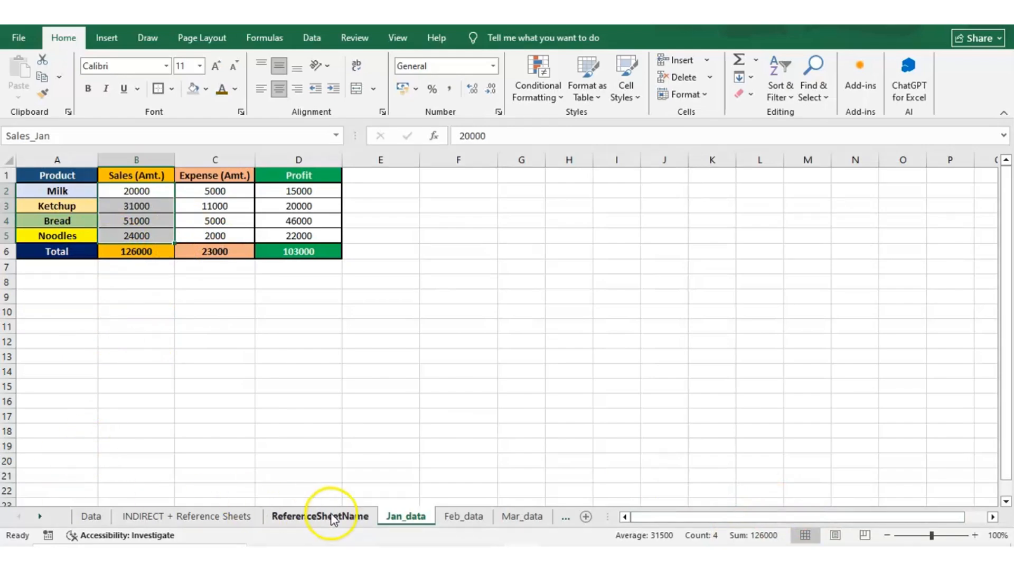
{"action": "left_click", "coordinate": [243, 514]}
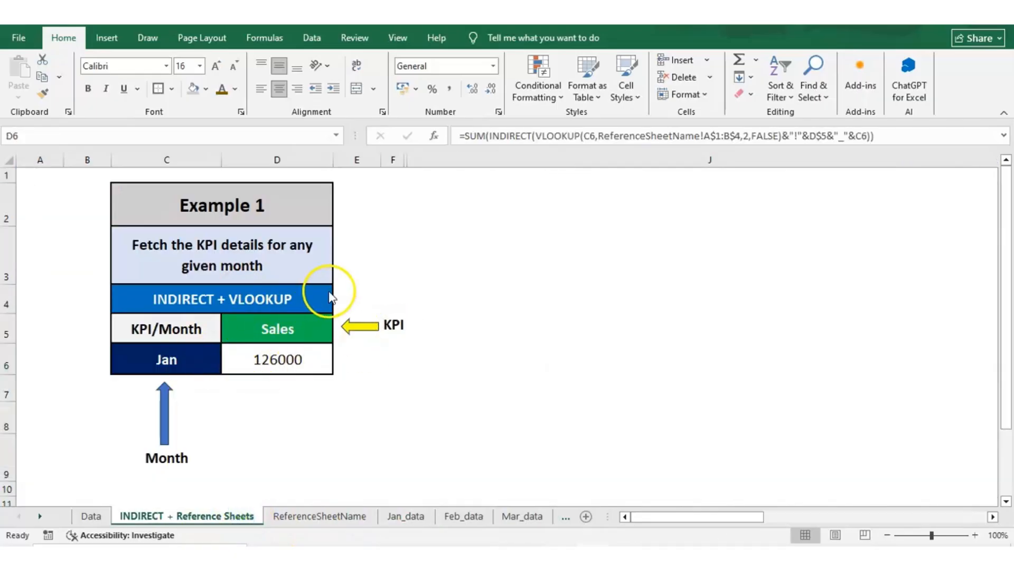
Set the KPI in cell D5 of Example 1 to Profit
{"action": "left_click", "coordinate": [308, 318]}
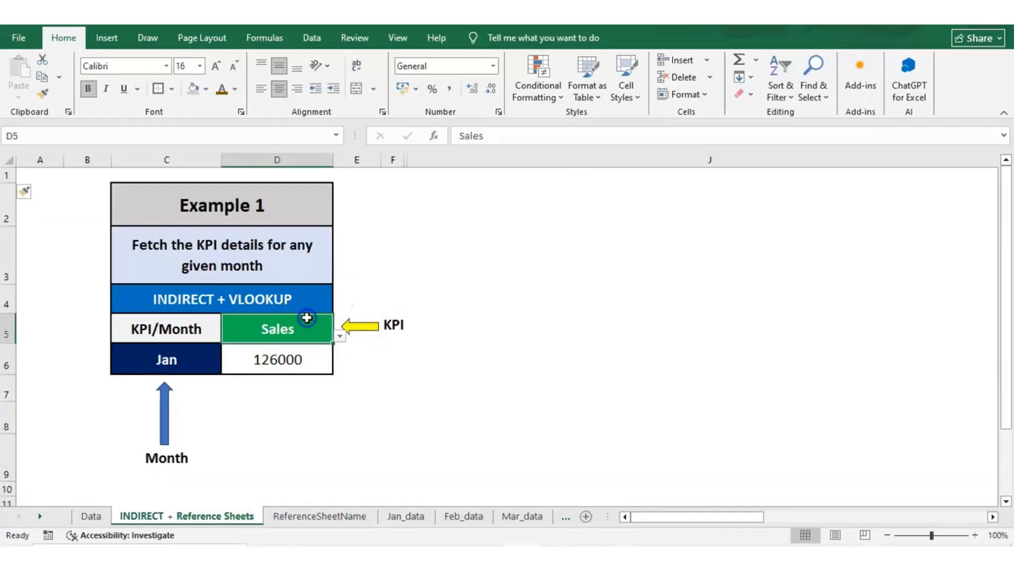
{"action": "left_click", "coordinate": [341, 337]}
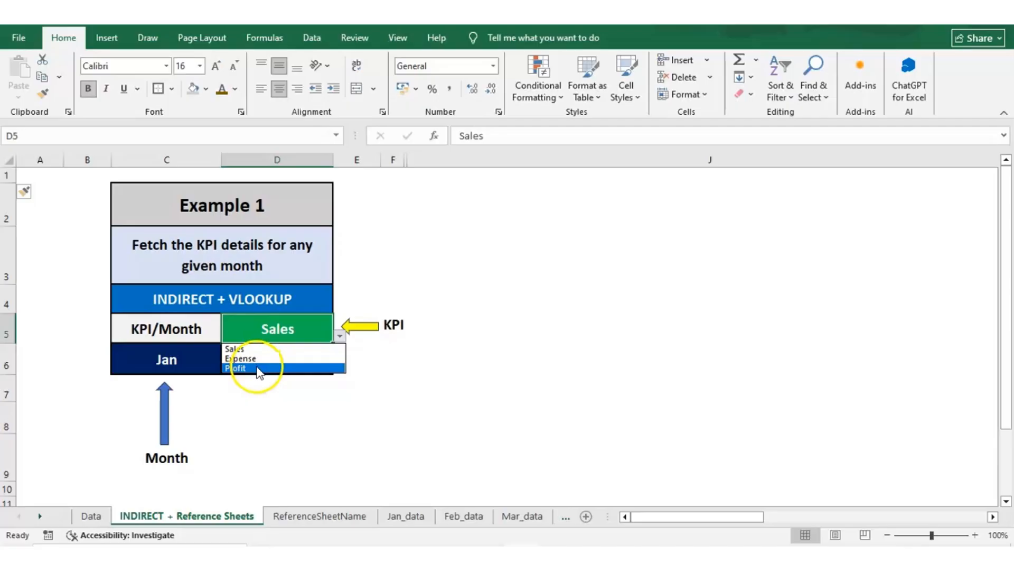
{"action": "left_click", "coordinate": [257, 368]}
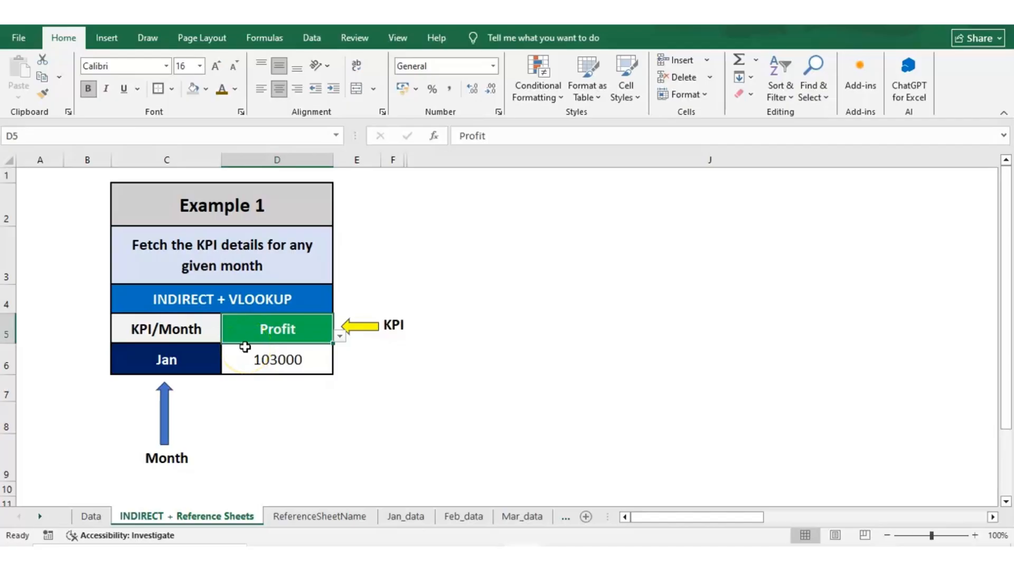
Check the sum of the January profits in D2:D5 on Jan_data, and return to the Example 1 sheet
{"action": "left_click", "coordinate": [412, 517]}
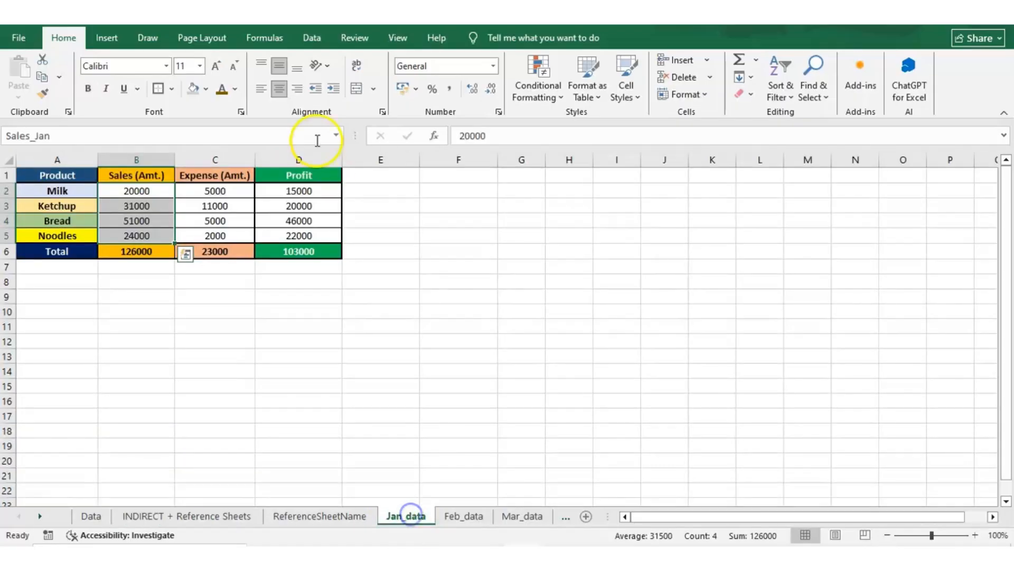
{"action": "left_click", "coordinate": [309, 191]}
{"action": "left_click_drag", "start_coordinate": [309, 191], "coordinate": [310, 230]}
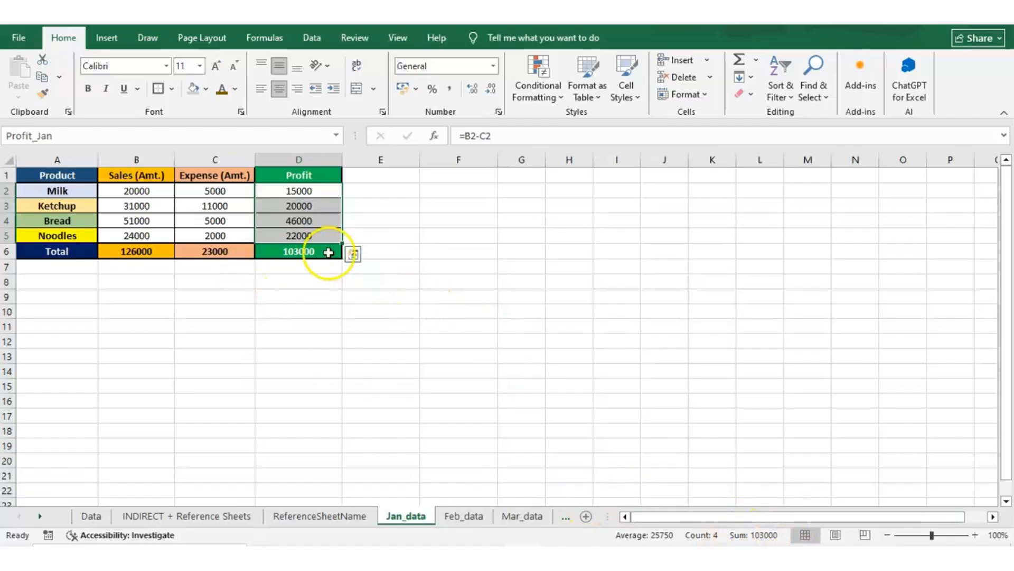
{"action": "left_click", "coordinate": [125, 521]}
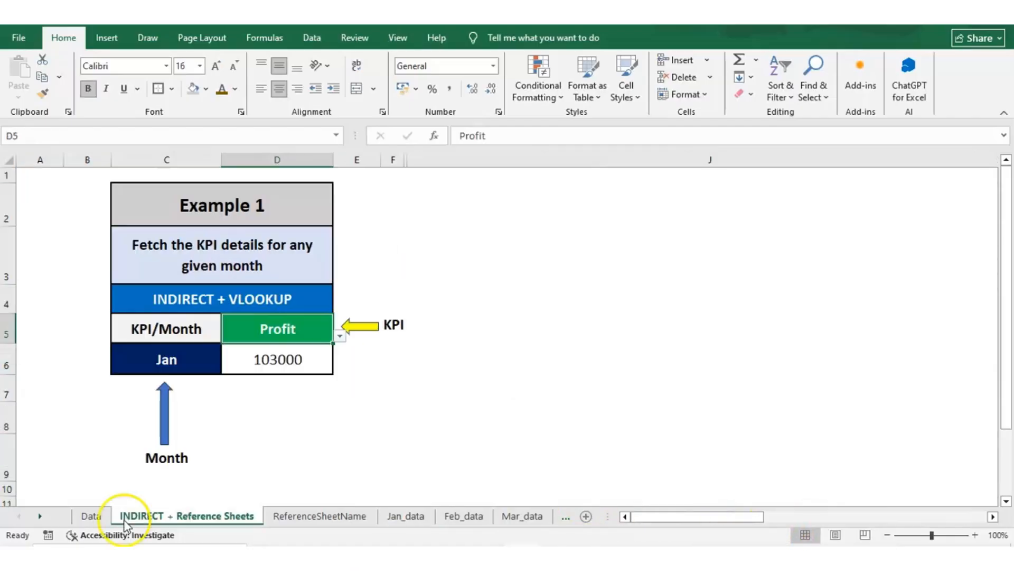
Set the month in cell C6 of Example 1 to Feb
{"action": "left_click", "coordinate": [185, 354]}
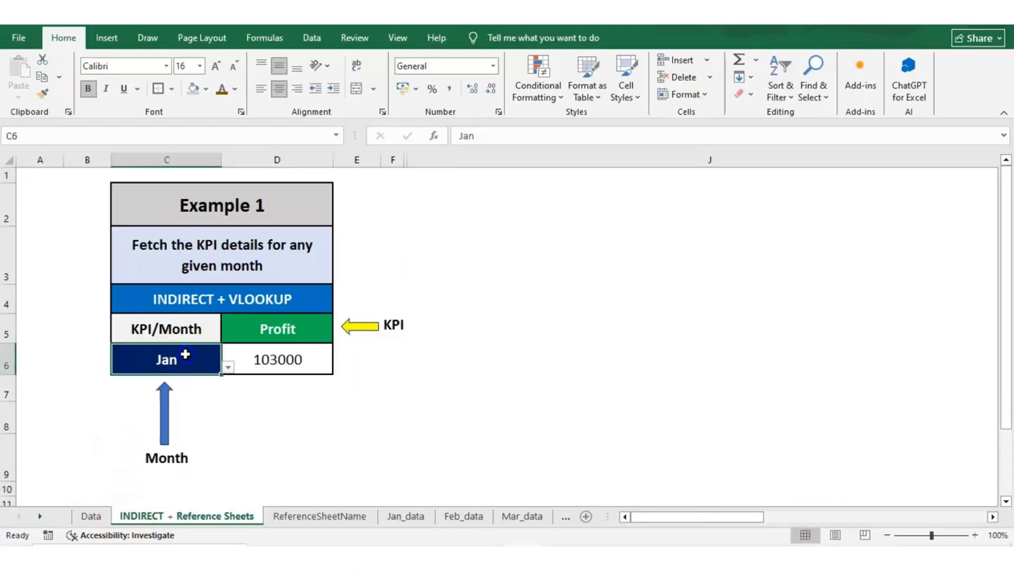
{"action": "left_click", "coordinate": [228, 366]}
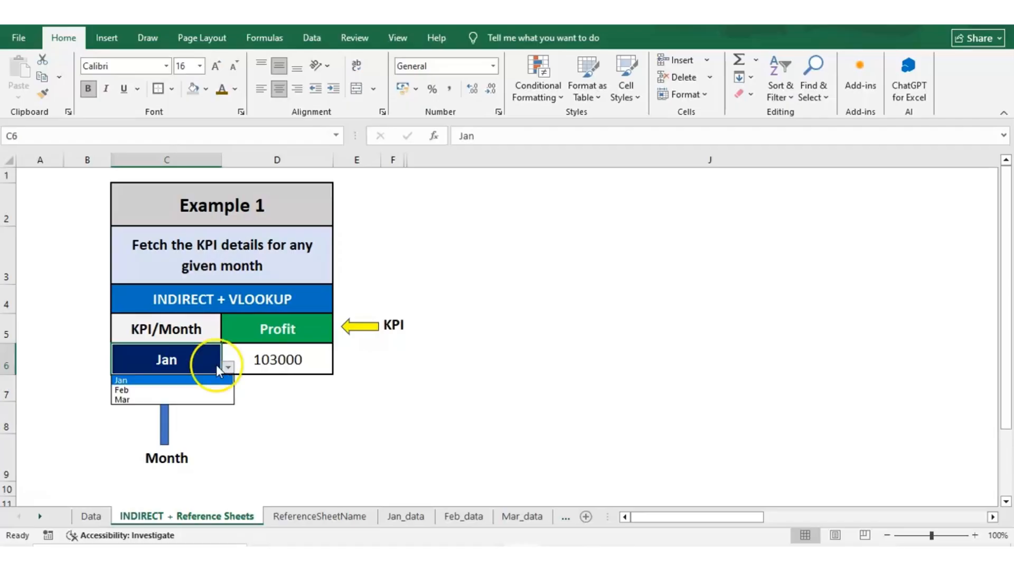
{"action": "left_click", "coordinate": [141, 392]}
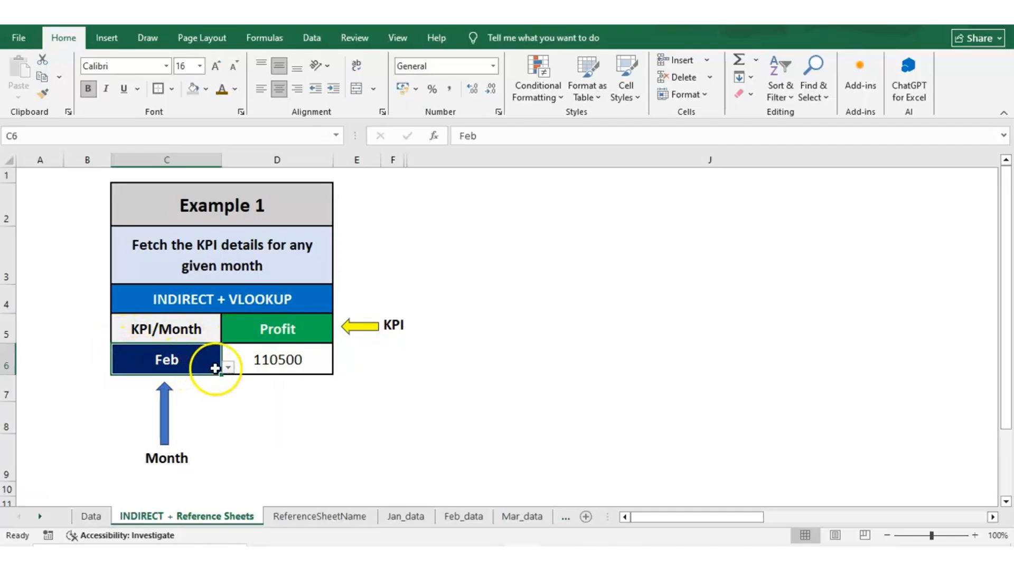
Check the sum of the February profits in D2:D5 on Feb_data, and return to the Example 1 sheet
{"action": "left_click", "coordinate": [473, 516]}
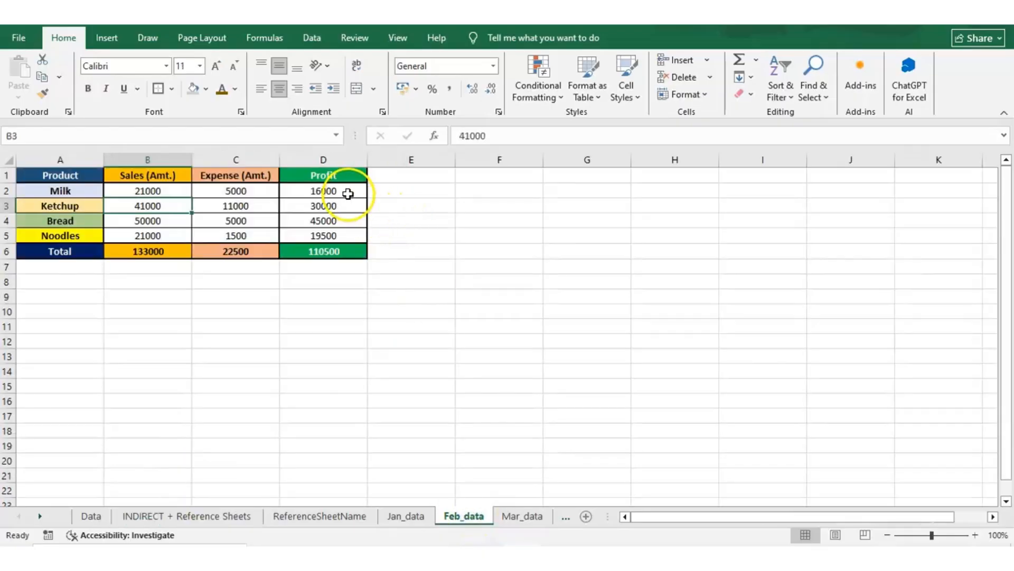
{"action": "left_click_drag", "start_coordinate": [348, 194], "coordinate": [323, 235]}
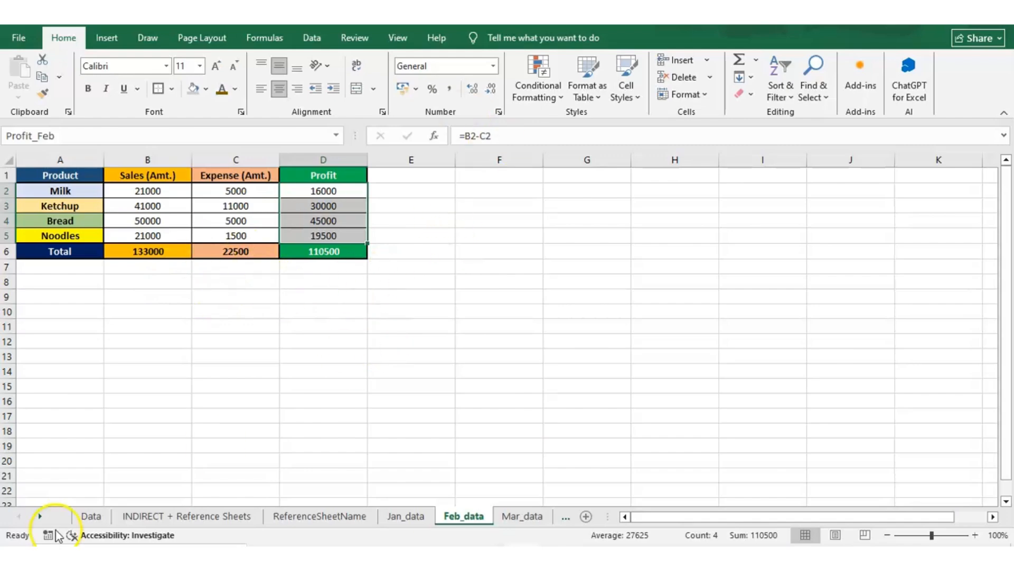
{"action": "left_click", "coordinate": [229, 516]}
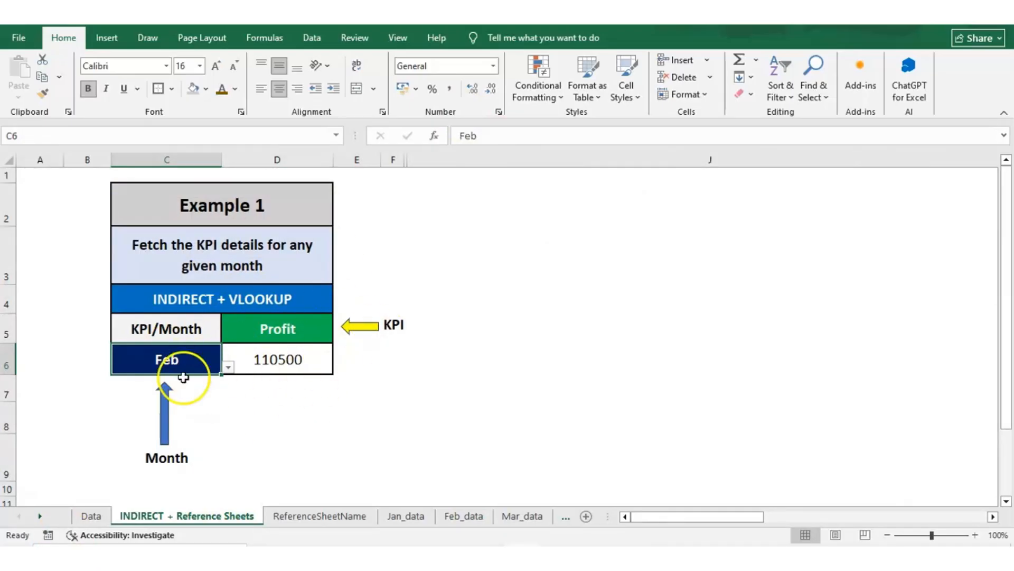
Examine how SUM, INDIRECT and VLOOKUP are nested in the formula of cell D6, highlighting the whole VLOOKUP part
{"action": "left_click", "coordinate": [266, 346]}
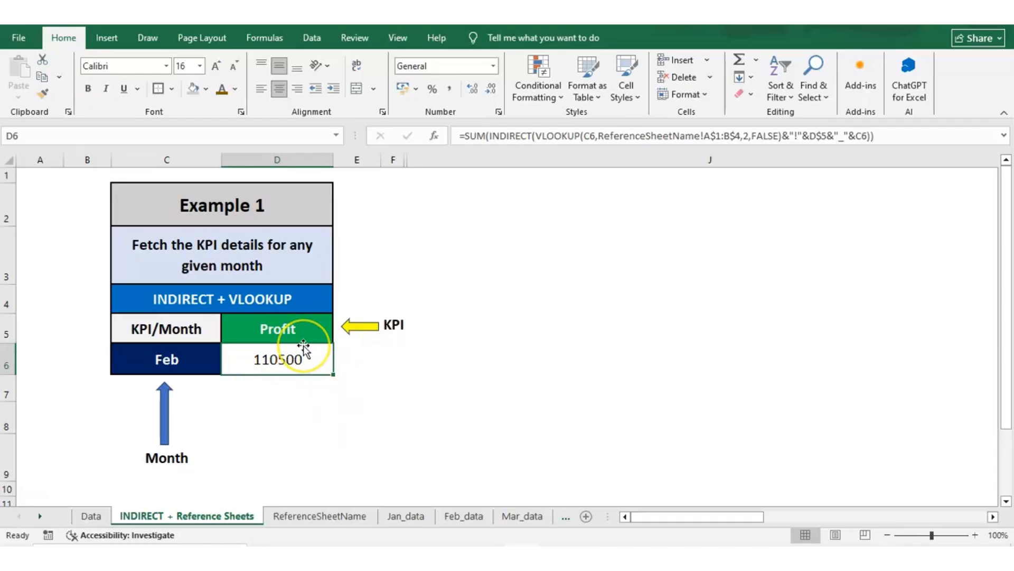
{"action": "left_click", "coordinate": [479, 135]}
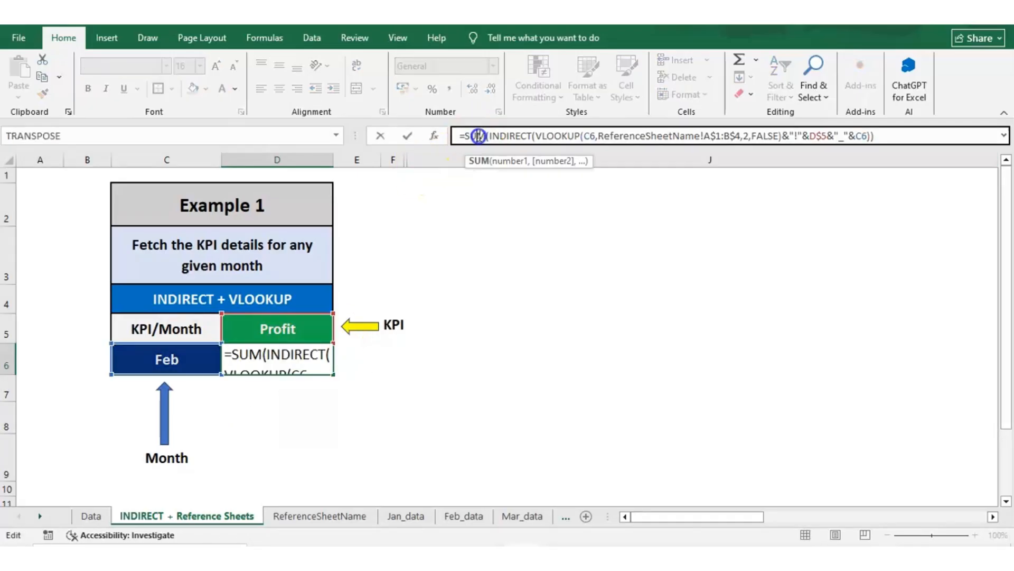
{"action": "double_click", "coordinate": [518, 136]}
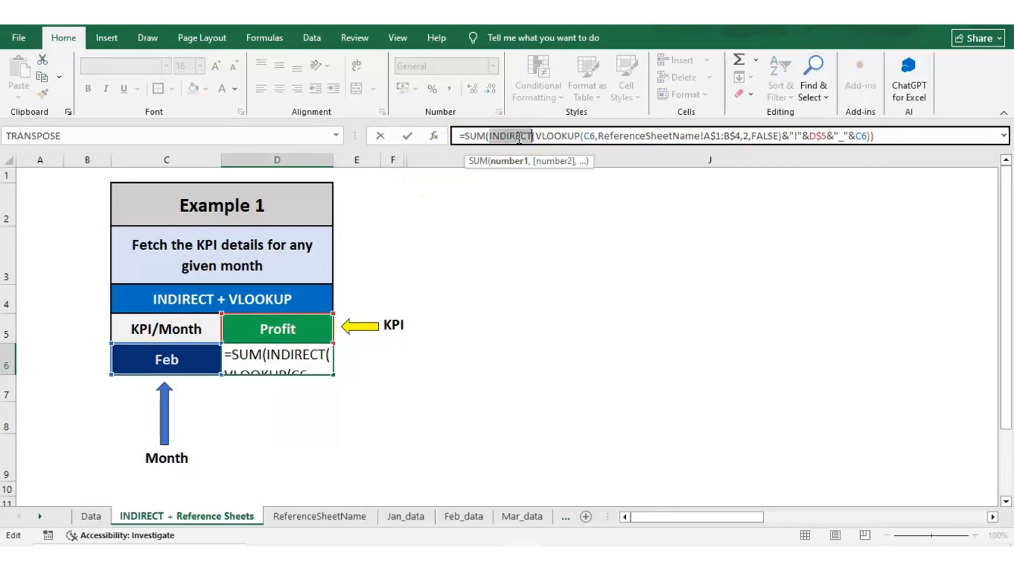
{"action": "double_click", "coordinate": [553, 136]}
{"action": "left_click", "coordinate": [540, 133]}
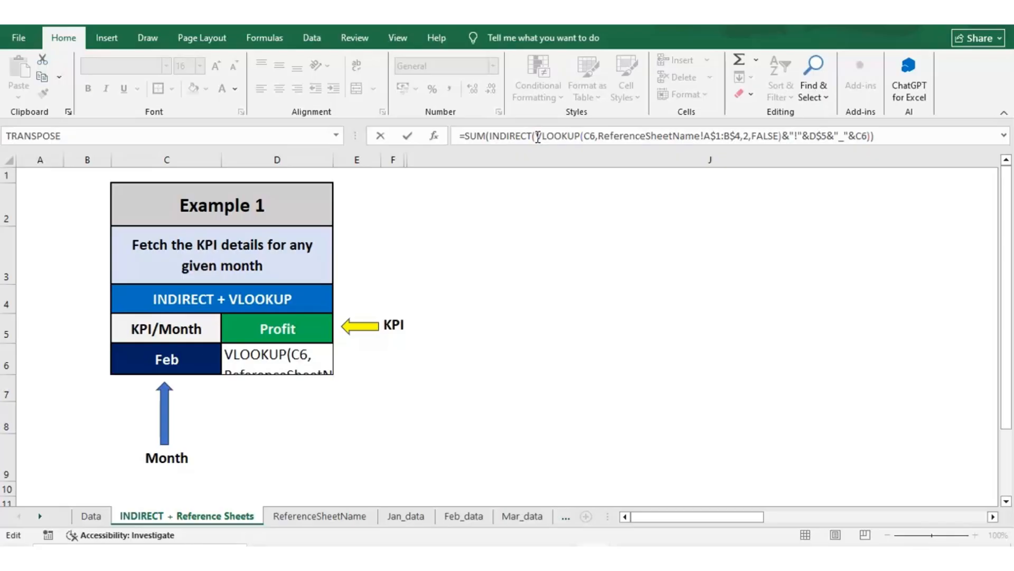
{"action": "left_click", "coordinate": [555, 138]}
{"action": "left_click", "coordinate": [537, 135]}
{"action": "left_click_drag", "start_coordinate": [537, 136], "coordinate": [780, 112]}
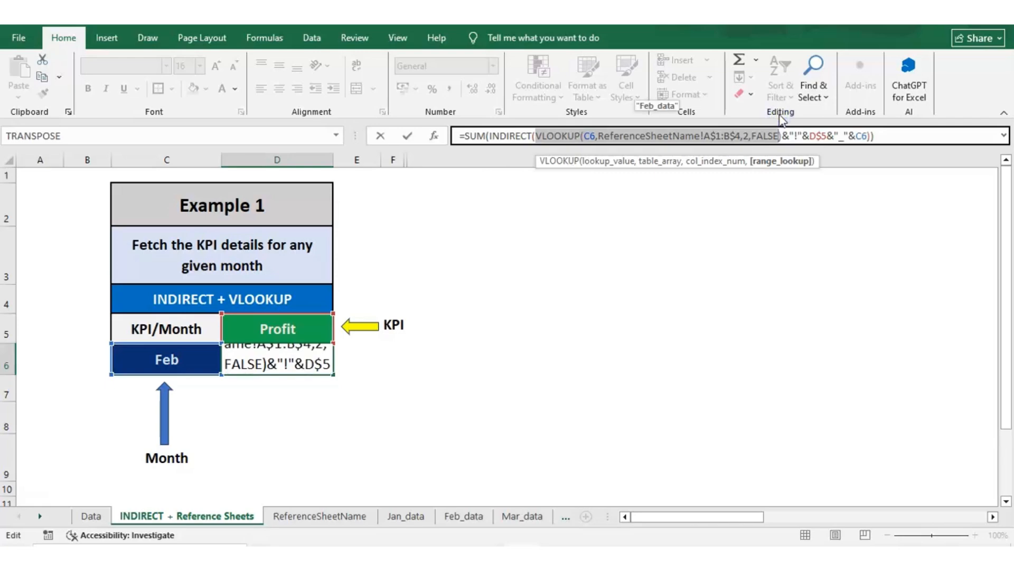
{"action": "left_click", "coordinate": [593, 135]}
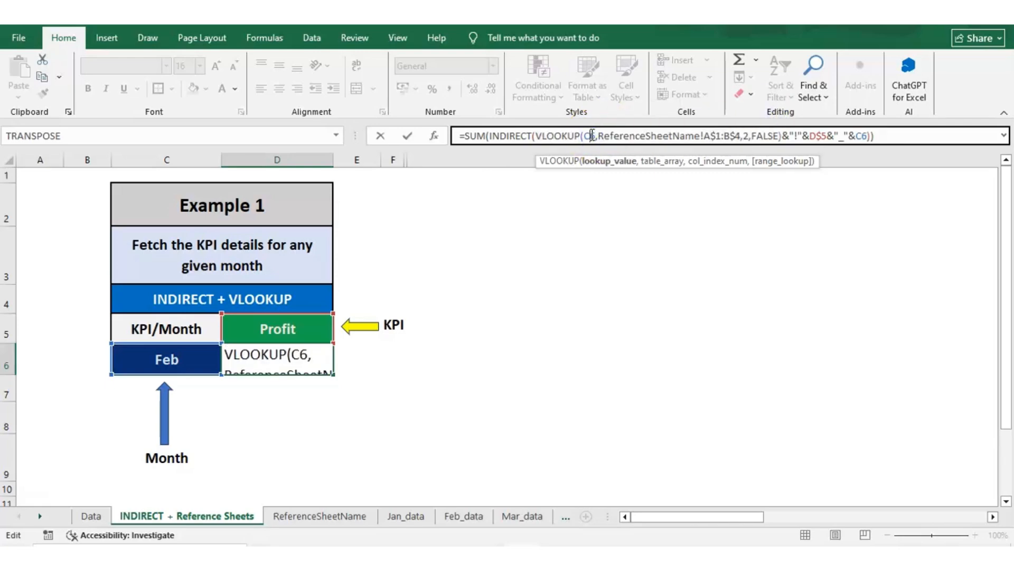
{"action": "key", "text": "Escape"}
Inspect the VLOOKUP arguments in the D6 formula: lookup value C6 and table array ReferenceSheetName!A$1:B$4
{"action": "left_click_drag", "start_coordinate": [535, 137], "coordinate": [782, 140]}
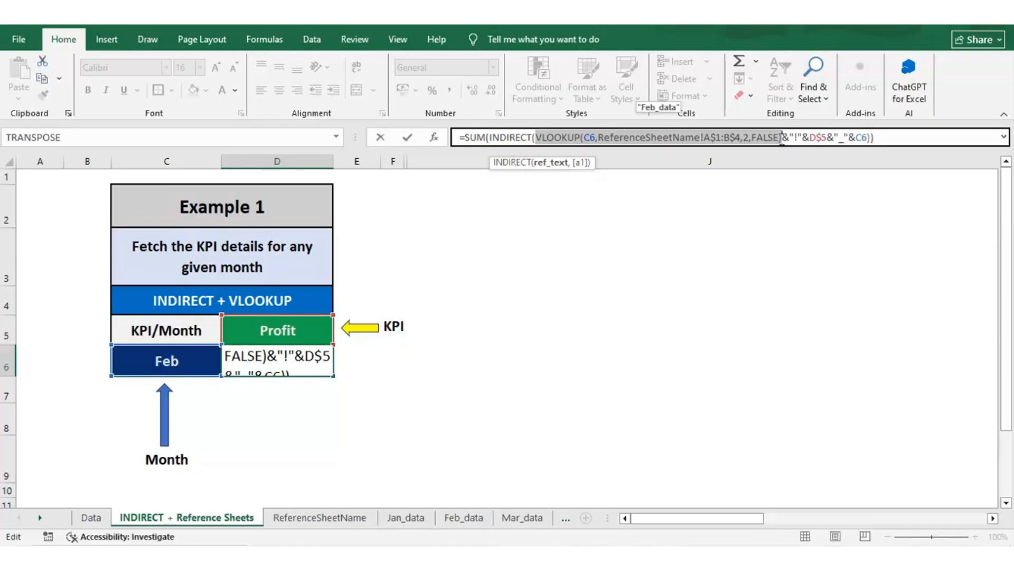
{"action": "left_click", "coordinate": [589, 138]}
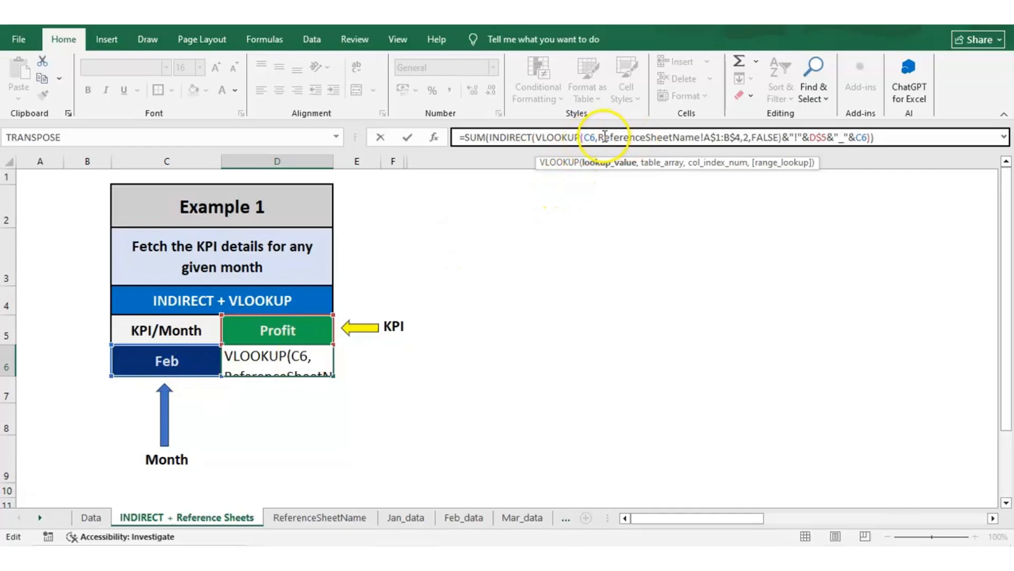
{"action": "left_click_drag", "start_coordinate": [600, 137], "coordinate": [705, 132]}
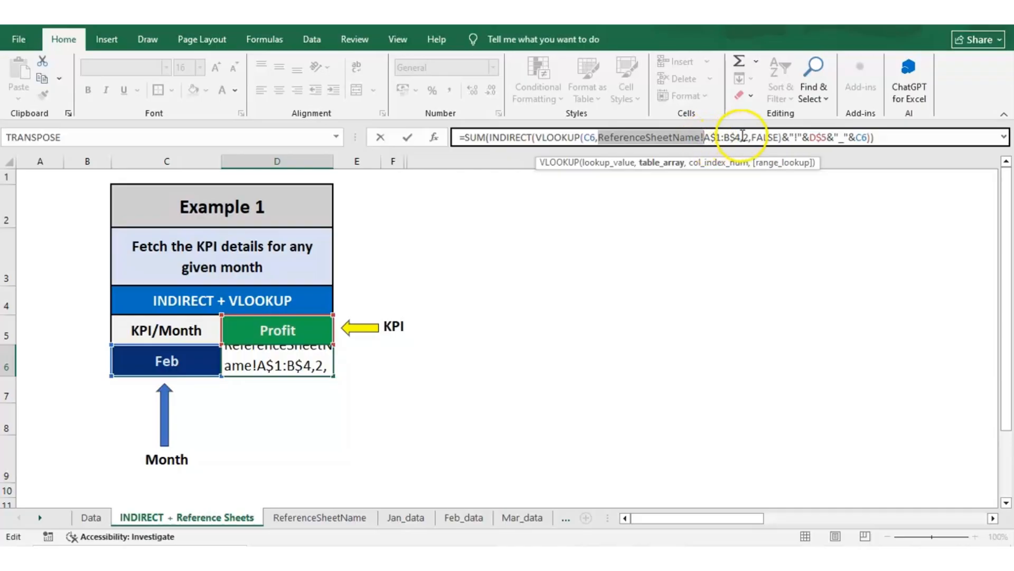
{"action": "left_click_drag", "start_coordinate": [704, 134], "coordinate": [741, 133]}
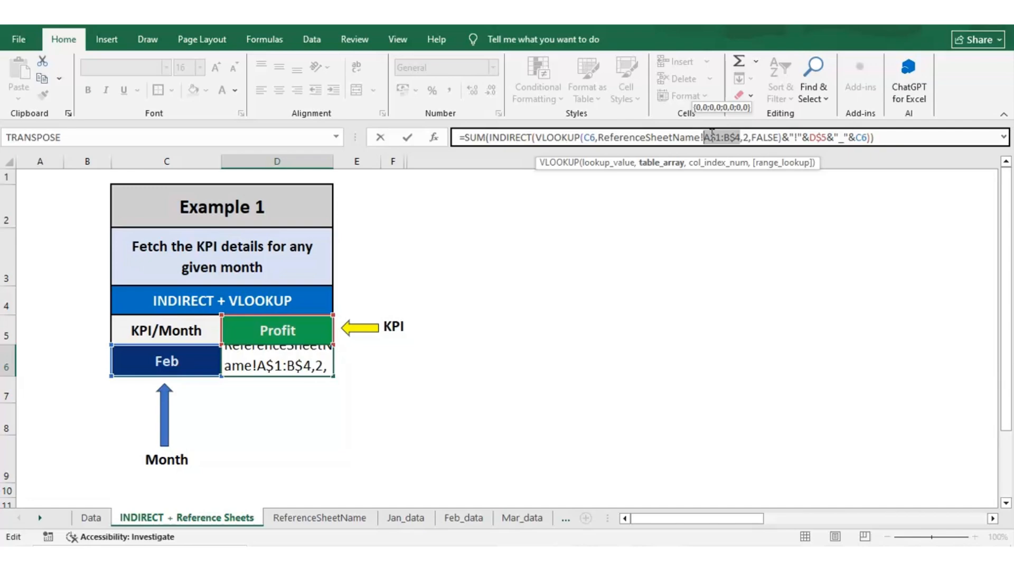
{"action": "key", "text": "Escape"}
Check the month and sheet name table in A1:B4 on ReferenceSheetName, including the Feb row, and return to the INDIRECT + Reference Sheets sheet
{"action": "left_click", "coordinate": [358, 517]}
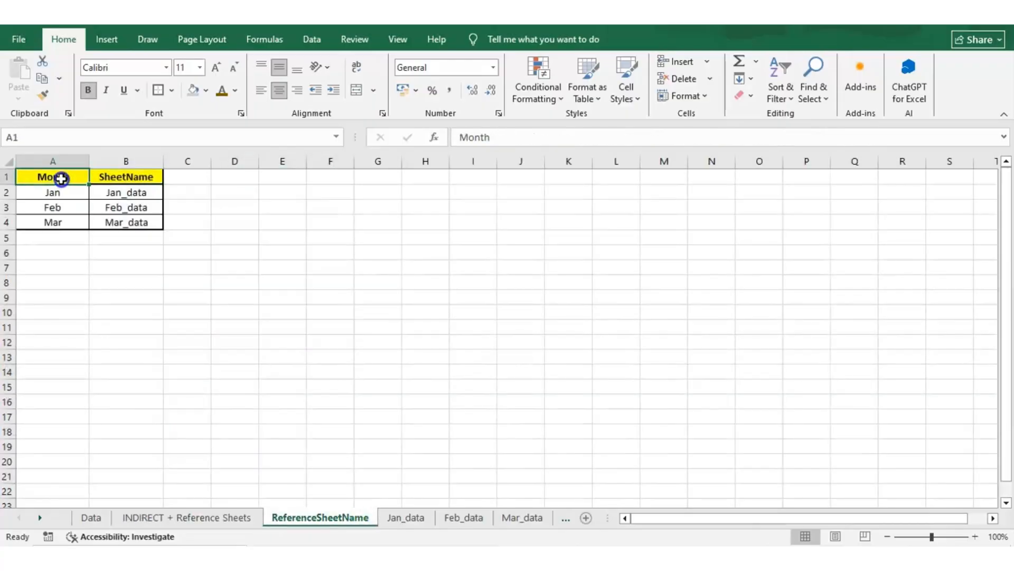
{"action": "left_click_drag", "start_coordinate": [61, 179], "coordinate": [105, 219]}
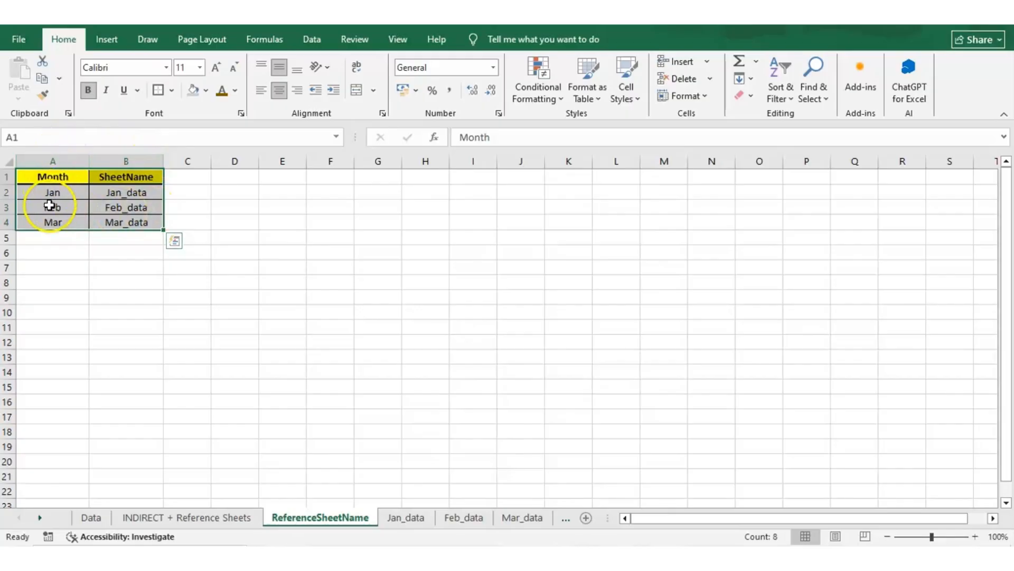
{"action": "left_click", "coordinate": [50, 211]}
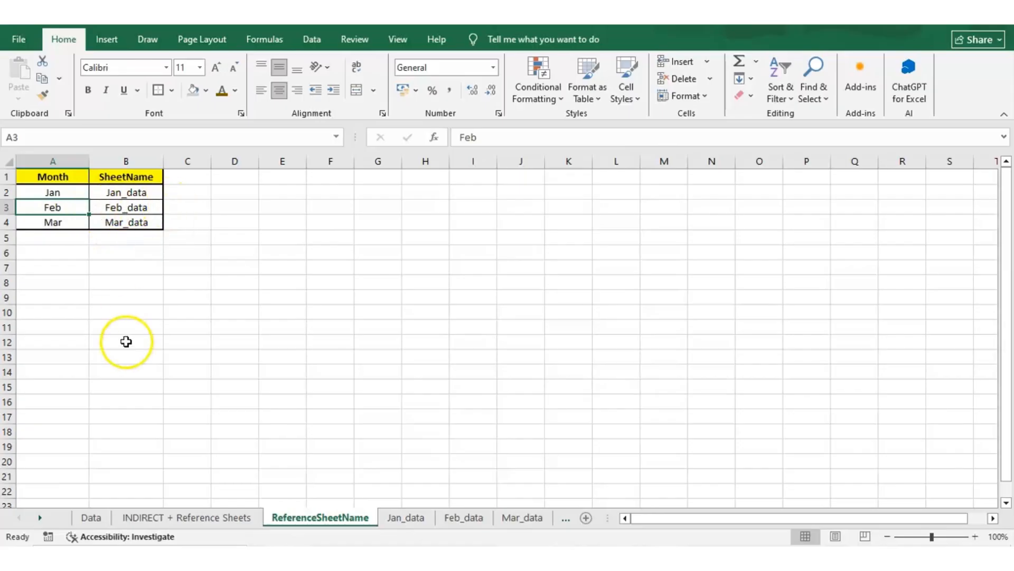
{"action": "left_click", "coordinate": [186, 518]}
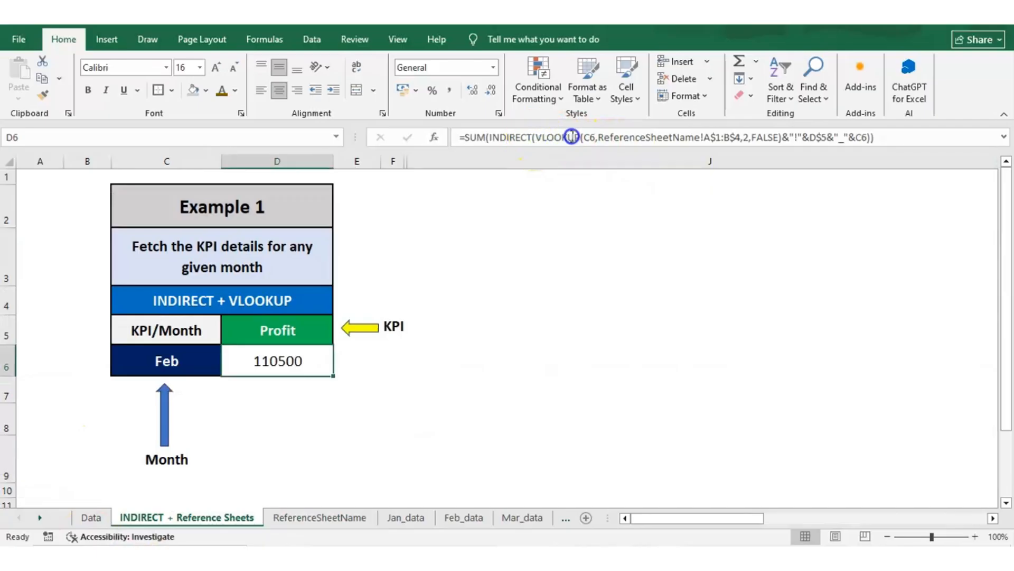
Preview the result of VLOOKUP(C6,ReferenceSheetName!A$1:B$4,2,FALSE) within the D6 formula
{"action": "left_click", "coordinate": [537, 136]}
{"action": "left_click_drag", "start_coordinate": [537, 136], "coordinate": [785, 142]}
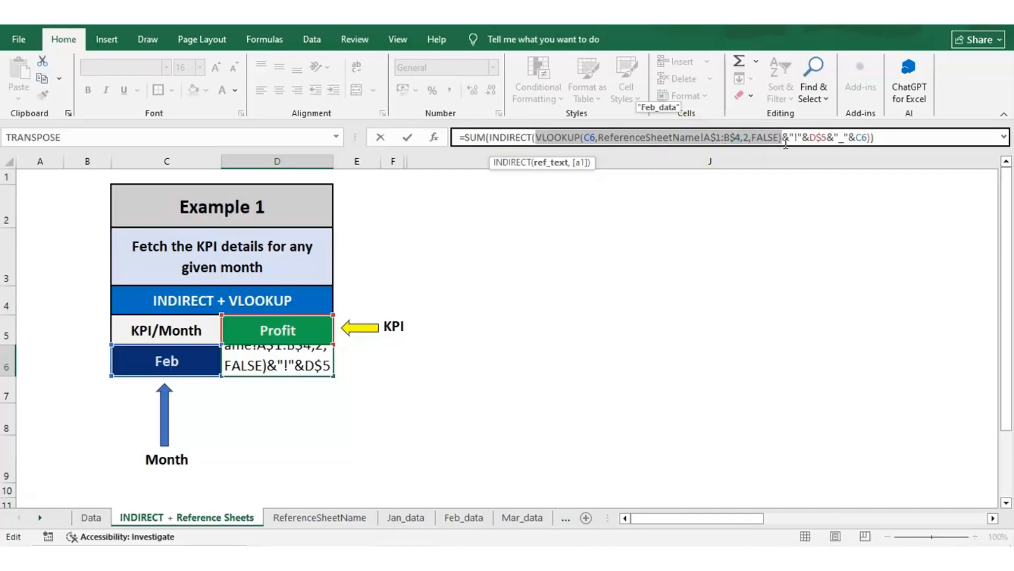
{"action": "left_click", "coordinate": [666, 110]}
{"action": "left_click", "coordinate": [538, 164]}
{"action": "right_click", "coordinate": [782, 137]}
{"action": "key", "text": "Escape"}
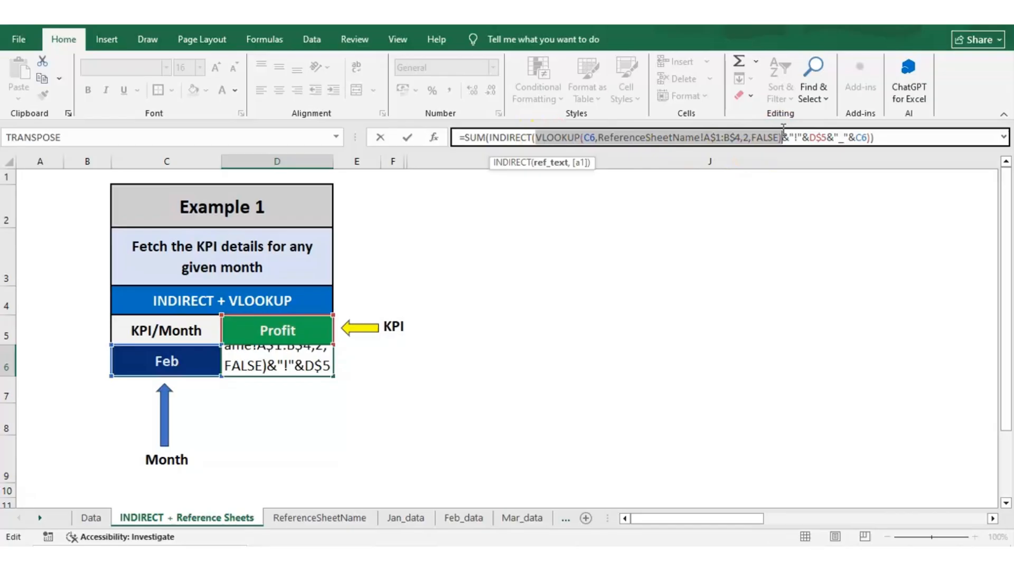
Examine the "!" separator, the D$5 reference and the &"_"&C6 part after the VLOOKUP in the D6 formula, leaving it unchanged
{"action": "left_click_drag", "start_coordinate": [784, 137], "coordinate": [809, 137]}
{"action": "left_click", "coordinate": [812, 137]}
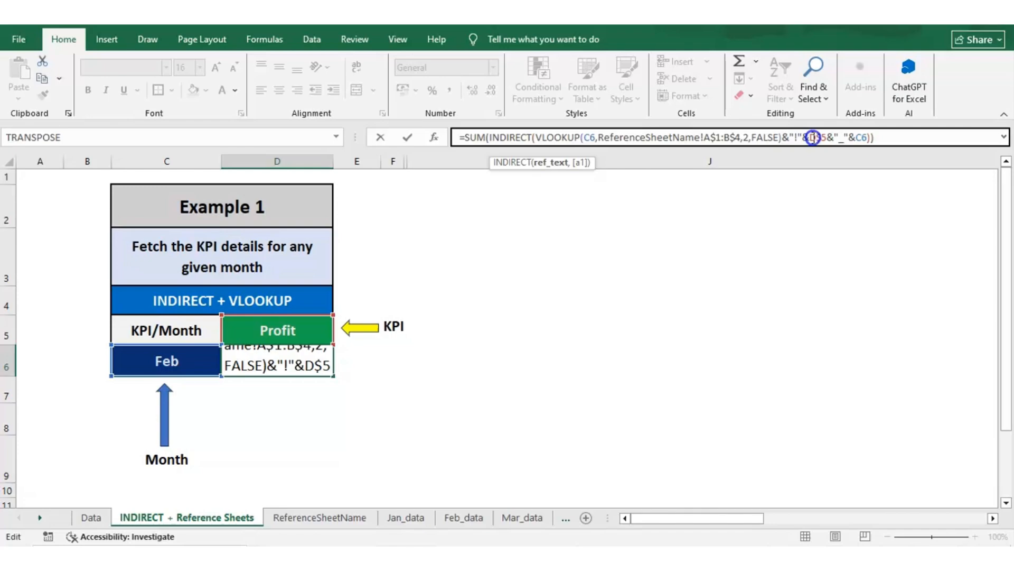
{"action": "left_click_drag", "start_coordinate": [813, 137], "coordinate": [827, 136]}
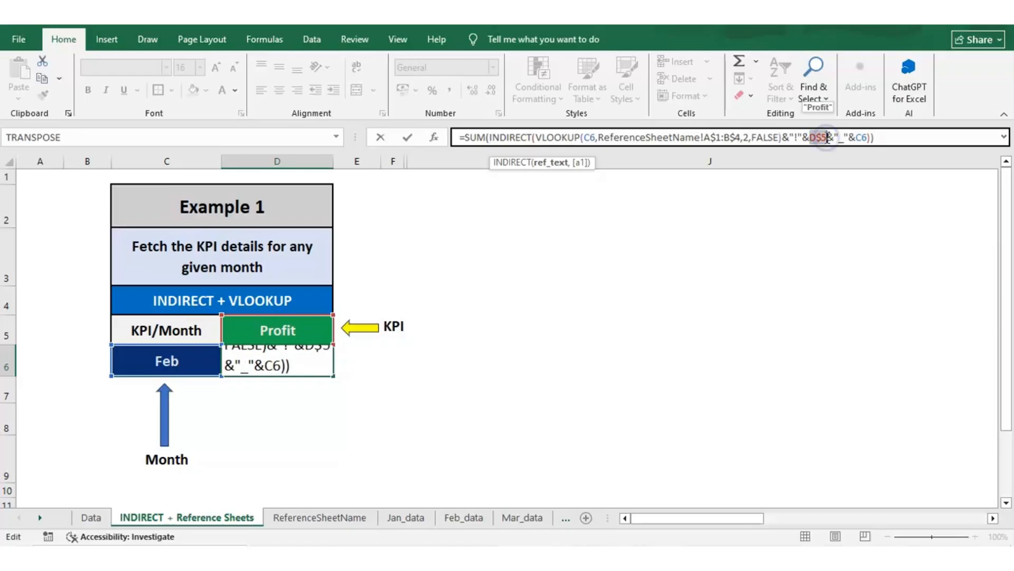
{"action": "left_click", "coordinate": [828, 137]}
{"action": "left_click_drag", "start_coordinate": [827, 137], "coordinate": [843, 137]}
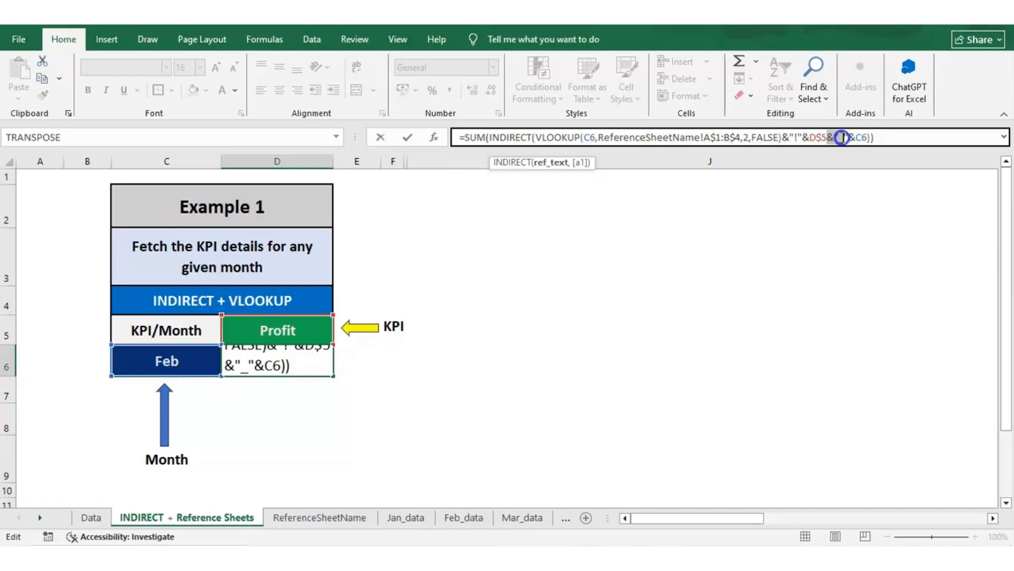
{"action": "mouse_move", "coordinate": [842, 138]}
{"action": "left_mouse_down"}
{"action": "mouse_move", "coordinate": [833, 138]}
{"action": "mouse_move", "coordinate": [861, 140]}
{"action": "left_mouse_up"}
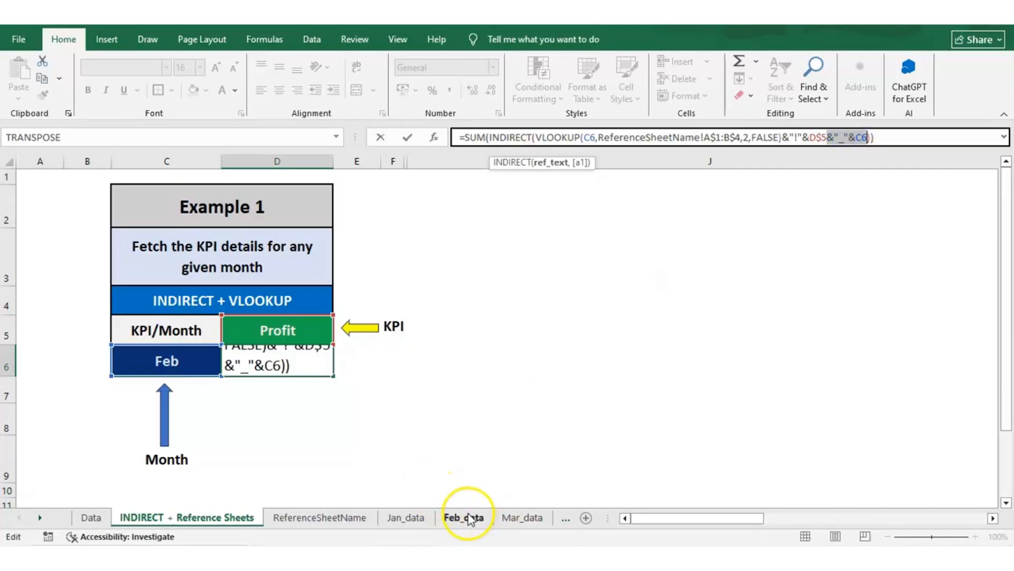
{"action": "key", "text": "ctrl+Return"}
Revisit the ReferenceSheetName sheet, then preview the range name built by D$5&"_"&C6 in the D6 formula
{"action": "left_click", "coordinate": [370, 519]}
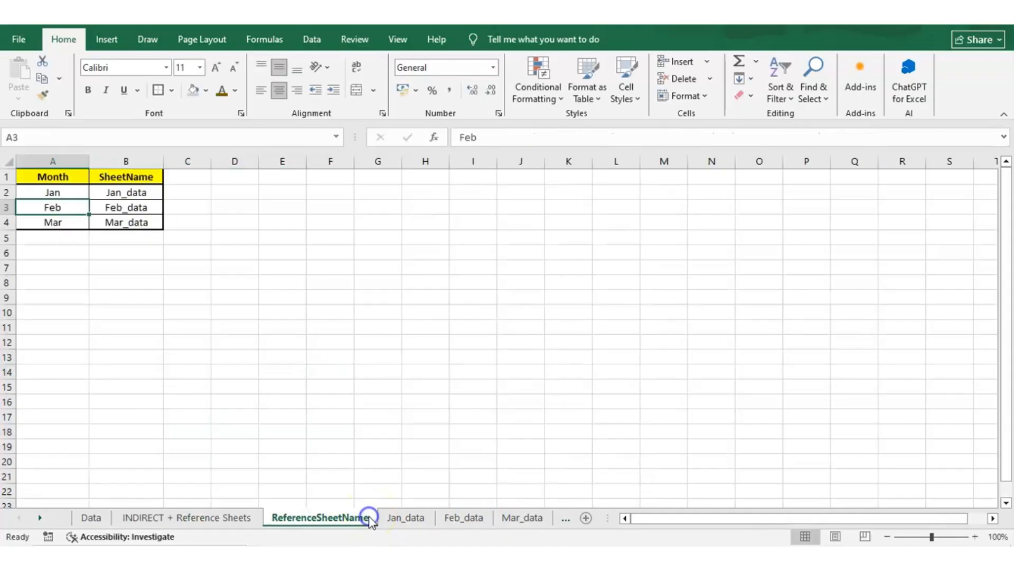
{"action": "left_click", "coordinate": [221, 521]}
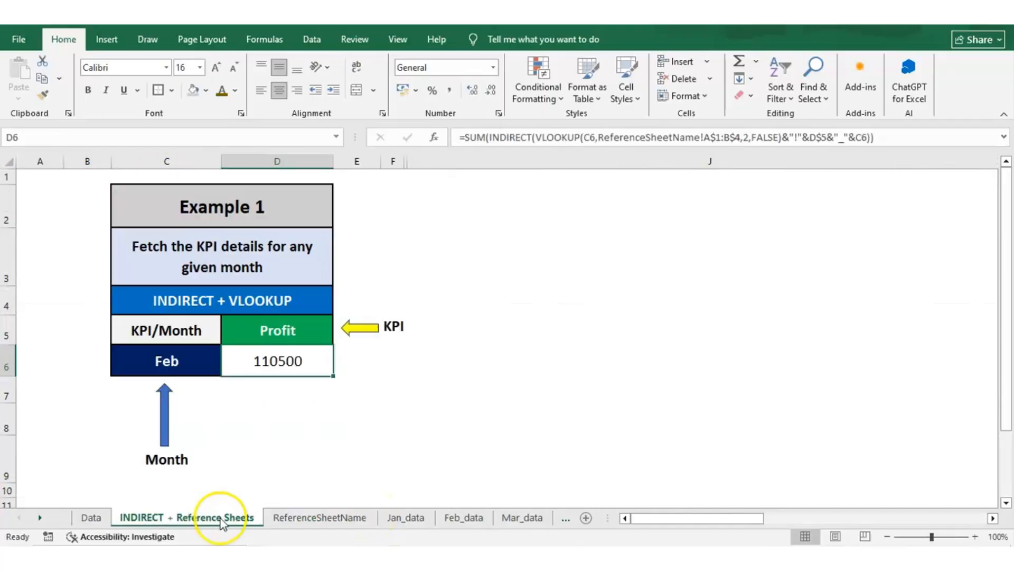
{"action": "left_click", "coordinate": [784, 137]}
{"action": "left_click_drag", "start_coordinate": [784, 137], "coordinate": [800, 137]}
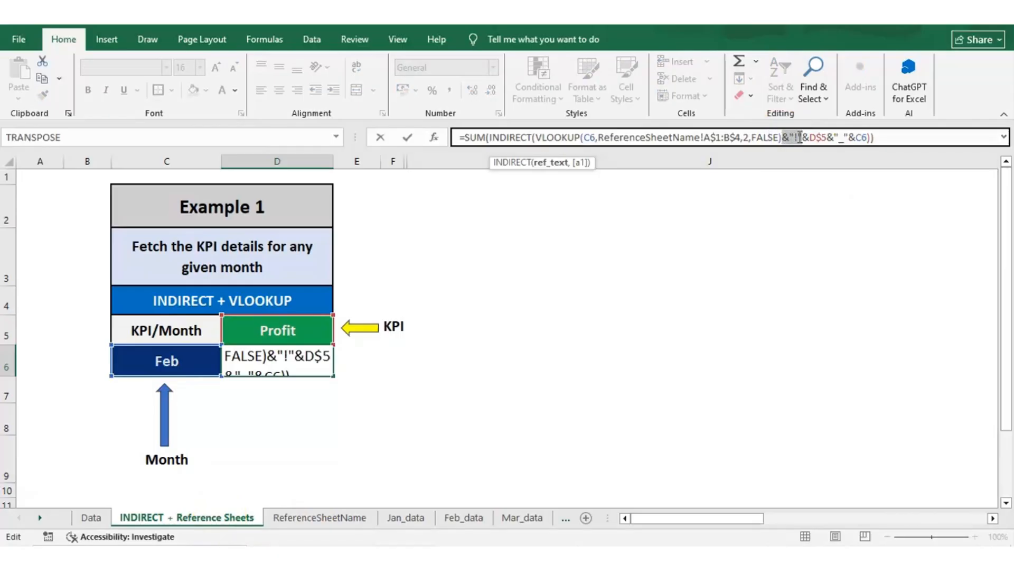
{"action": "left_click_drag", "start_coordinate": [810, 137], "coordinate": [828, 137]}
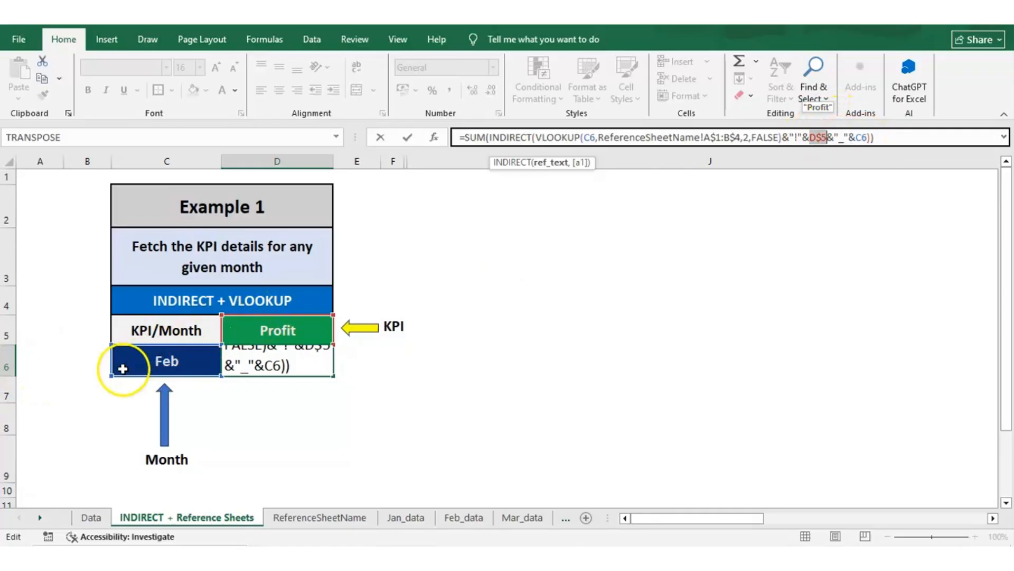
{"action": "double_click", "coordinate": [814, 136]}
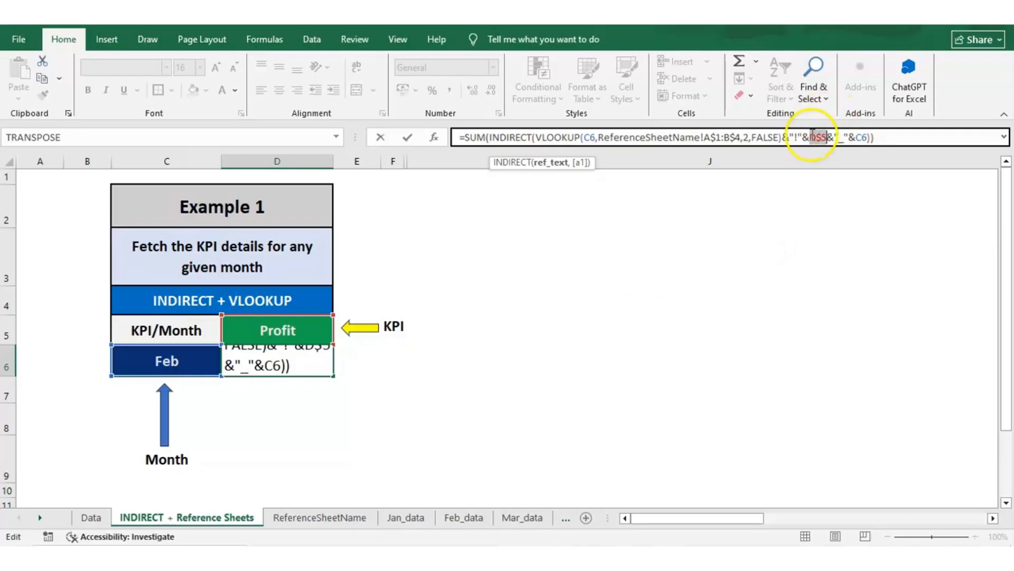
{"action": "left_click_drag", "start_coordinate": [814, 136], "coordinate": [865, 138]}
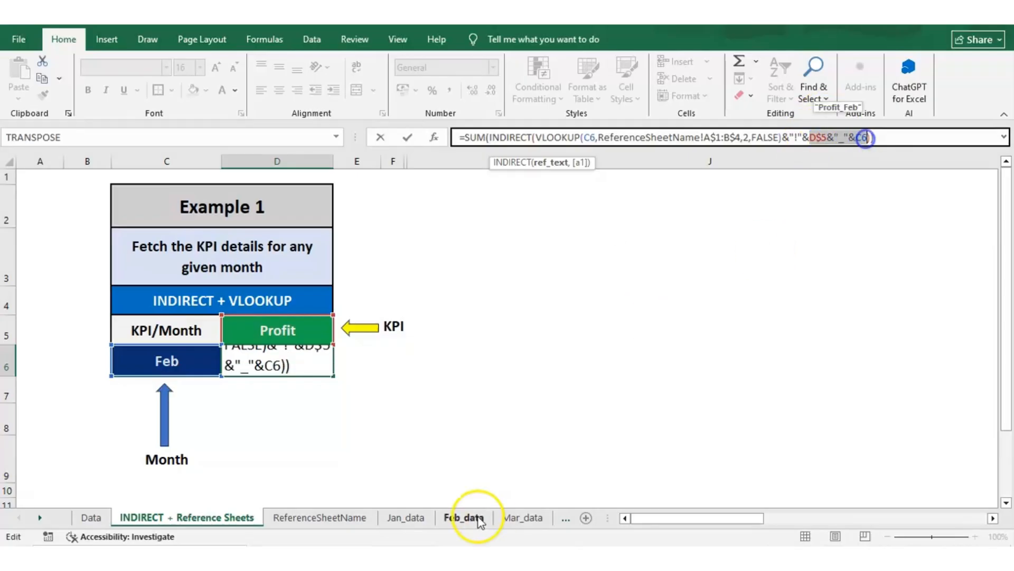
Leave the D6 formula unedited and check the range name of the February sales in B2:B5 on Feb_data
{"action": "left_click", "coordinate": [477, 518]}
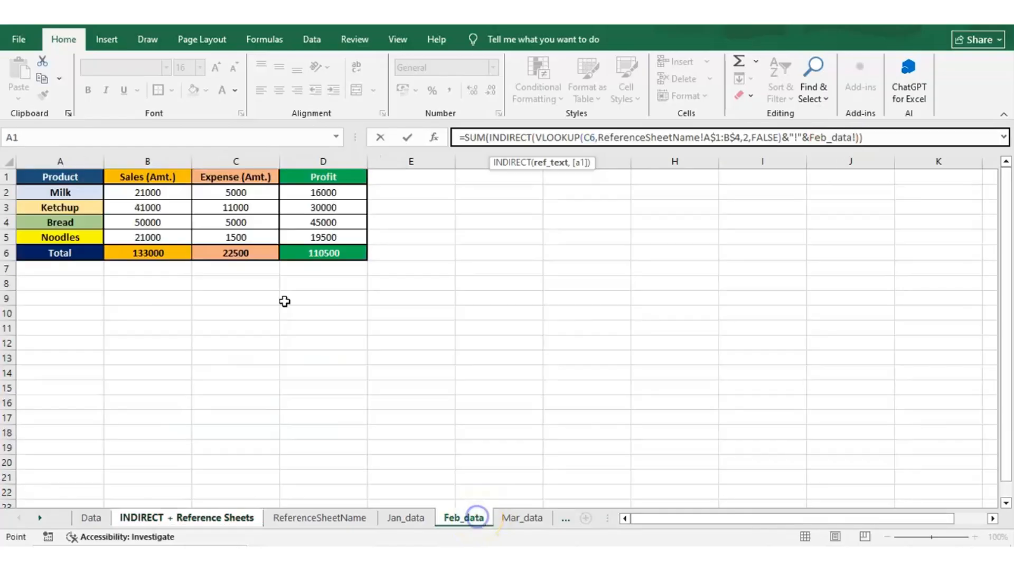
{"action": "key", "text": "Escape"}
{"action": "left_click", "coordinate": [465, 518]}
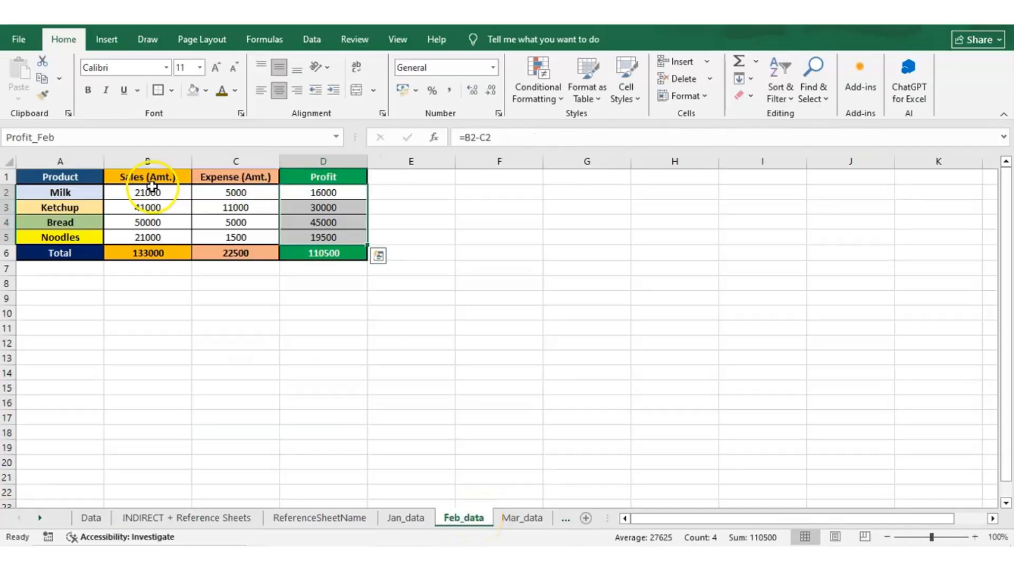
{"action": "left_click", "coordinate": [152, 189]}
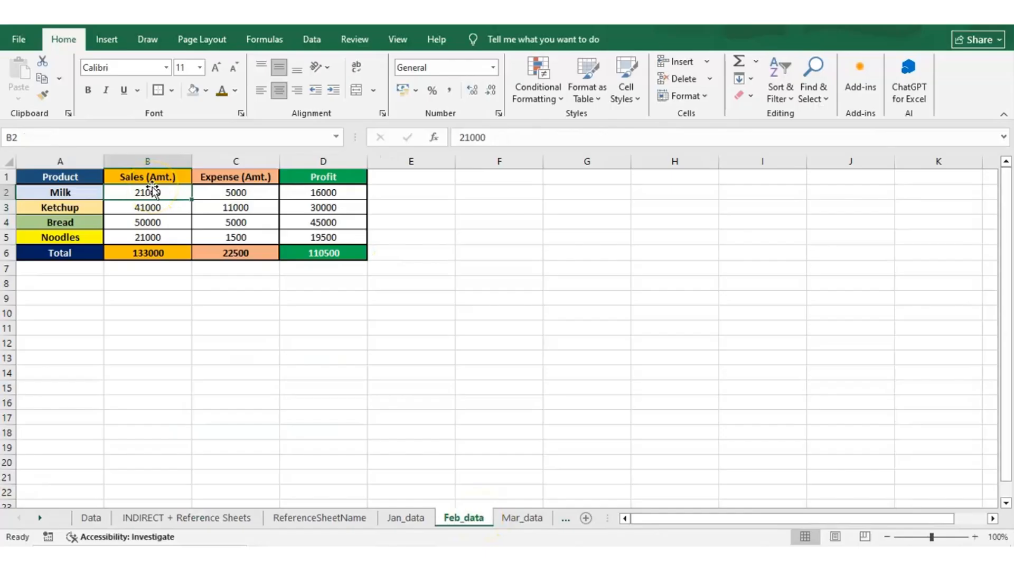
{"action": "left_click_drag", "start_coordinate": [152, 189], "coordinate": [151, 237]}
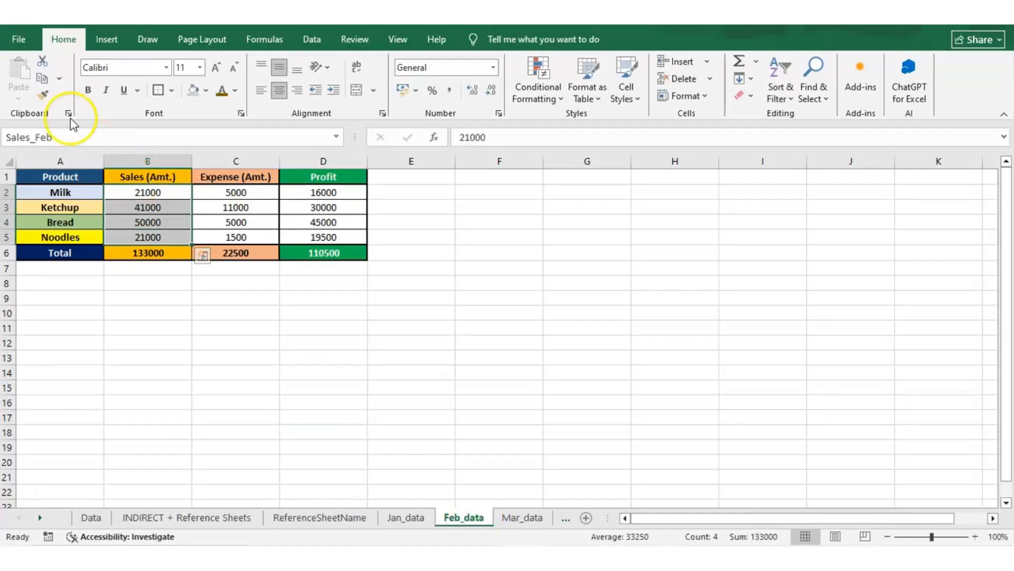
{"action": "left_click", "coordinate": [68, 133]}
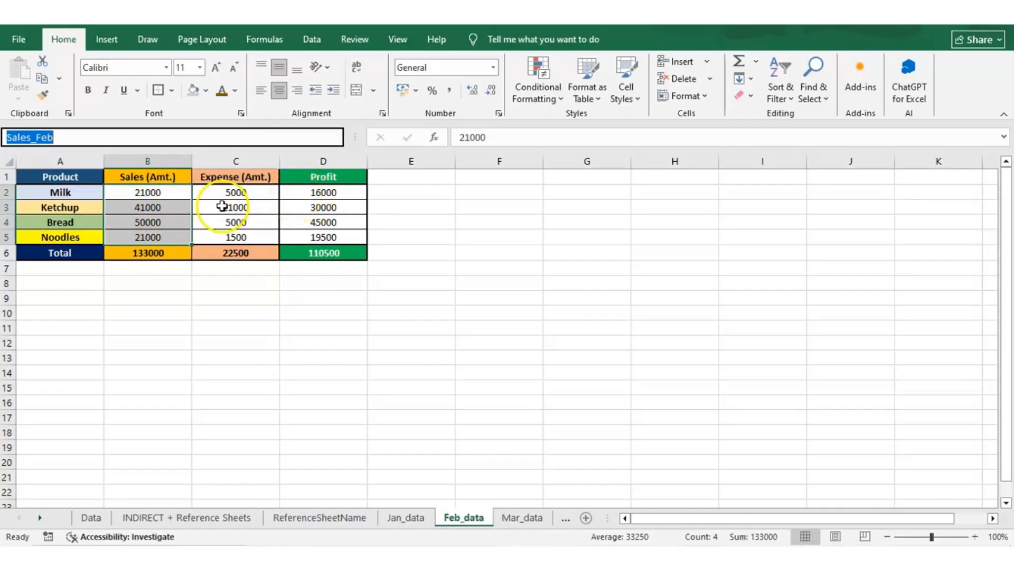
Check the range names of the February expenses in C2:C5 and the profits in D2:D5 on Feb_data
{"action": "left_click", "coordinate": [221, 199]}
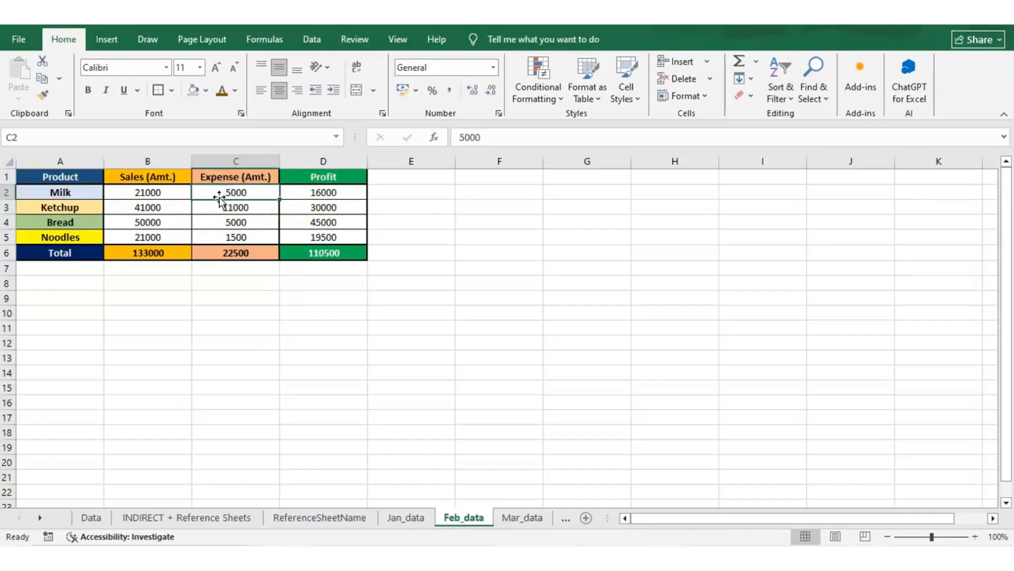
{"action": "left_click_drag", "start_coordinate": [220, 198], "coordinate": [236, 236]}
{"action": "left_click", "coordinate": [312, 193]}
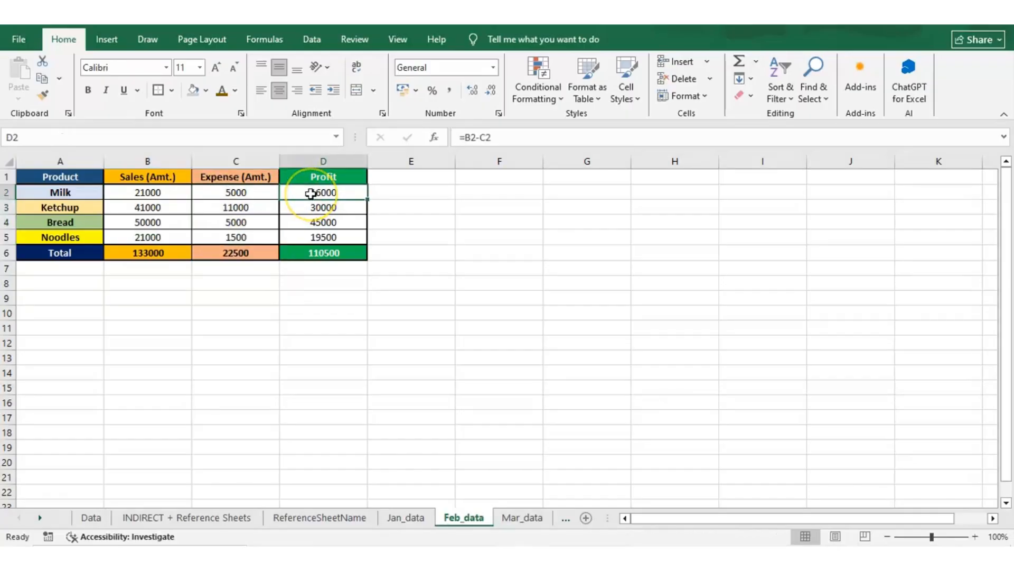
{"action": "key", "text": "ctrl+Down"}
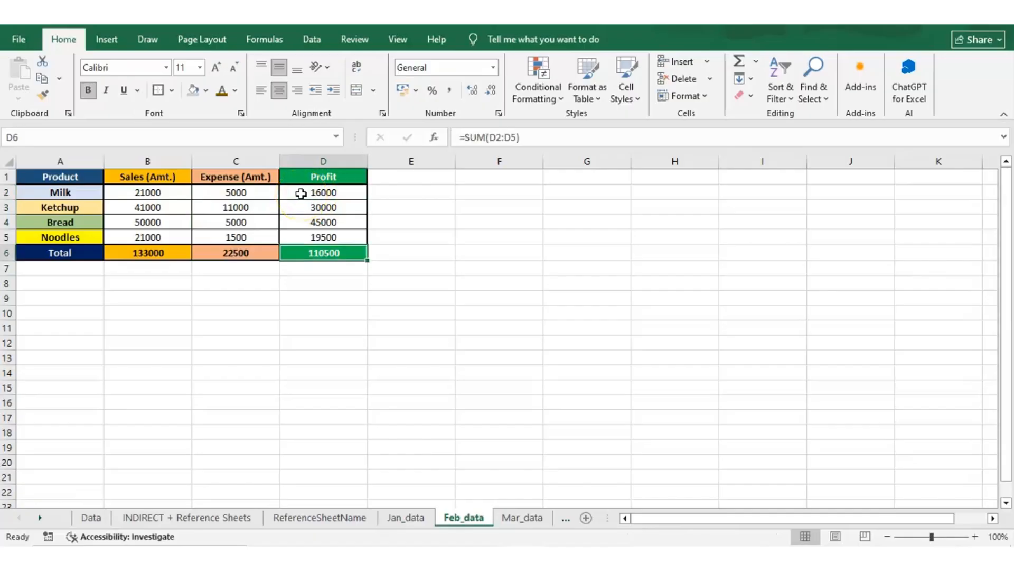
{"action": "key", "text": "Up"}
{"action": "key", "text": "Up"}
{"action": "key", "text": "Up"}
{"action": "key", "text": "Up"}
{"action": "key", "text": "ctrl+shift+Down"}
{"action": "key", "text": "shift+Up"}
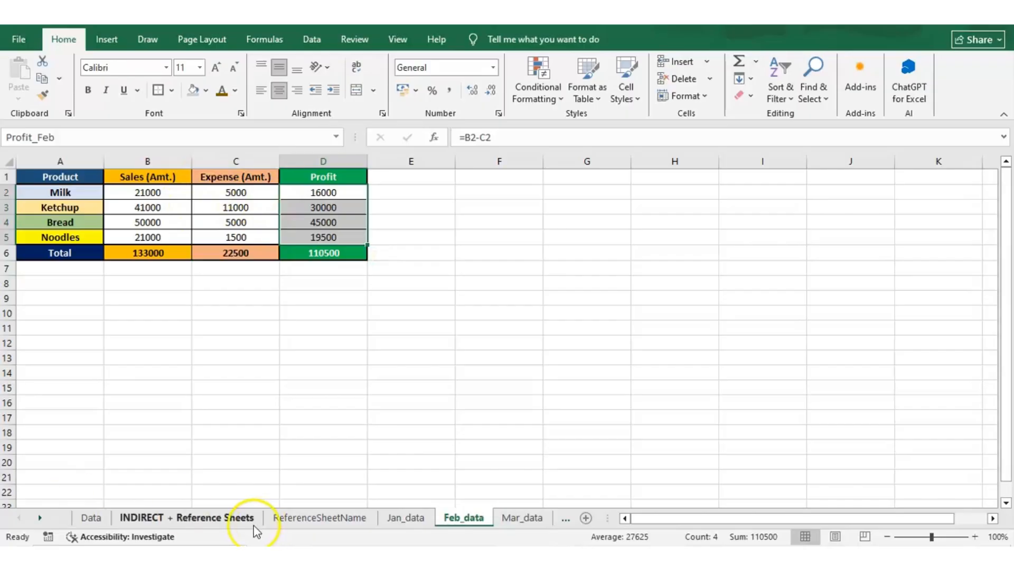
Back on the INDIRECT + Reference Sheets sheet, preview D$5 and the full D$5&"_"&C6 part of the D6 formula without editing it
{"action": "left_click", "coordinate": [227, 519]}
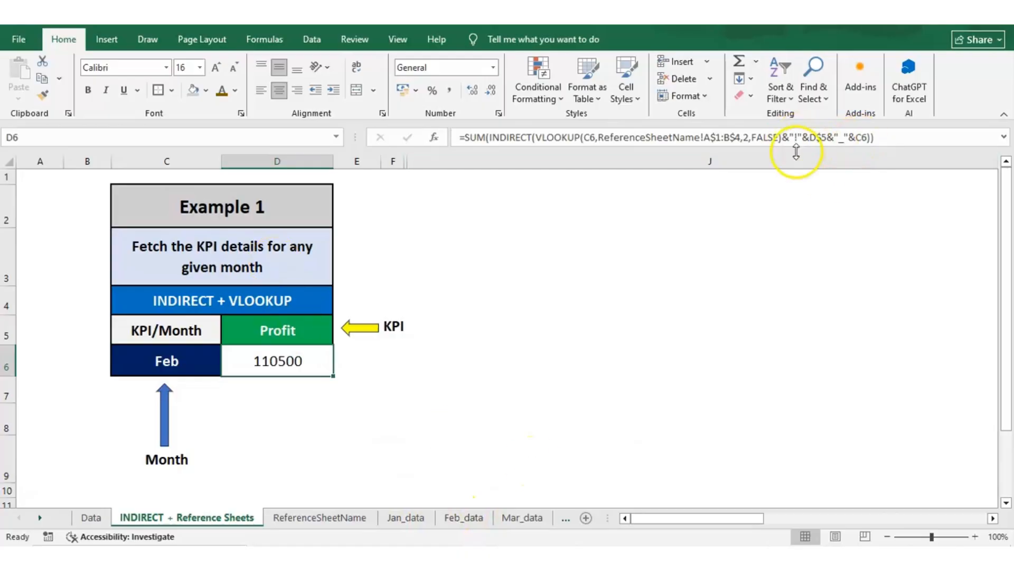
{"action": "left_click", "coordinate": [818, 136]}
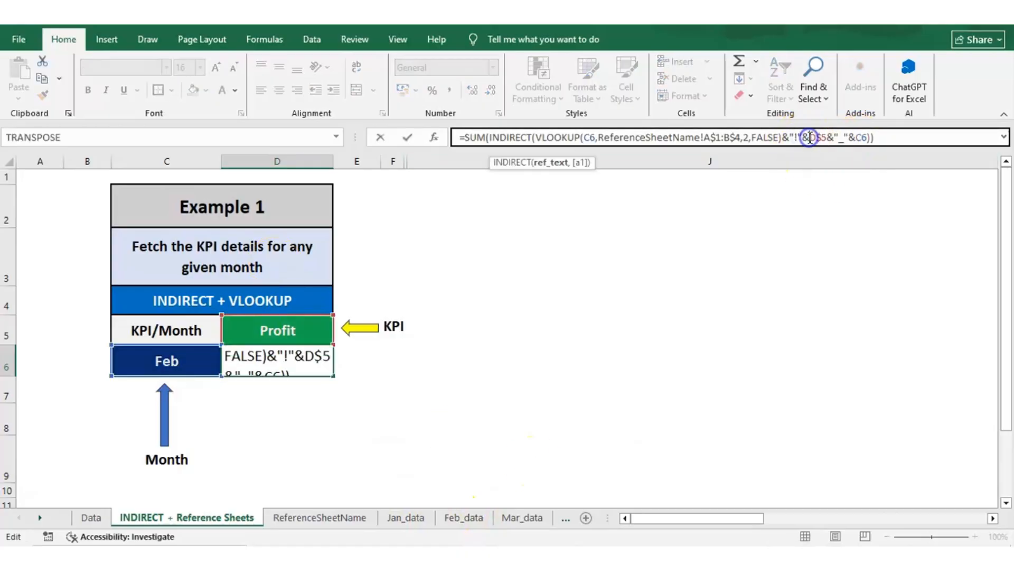
{"action": "left_click_drag", "start_coordinate": [810, 137], "coordinate": [828, 137]}
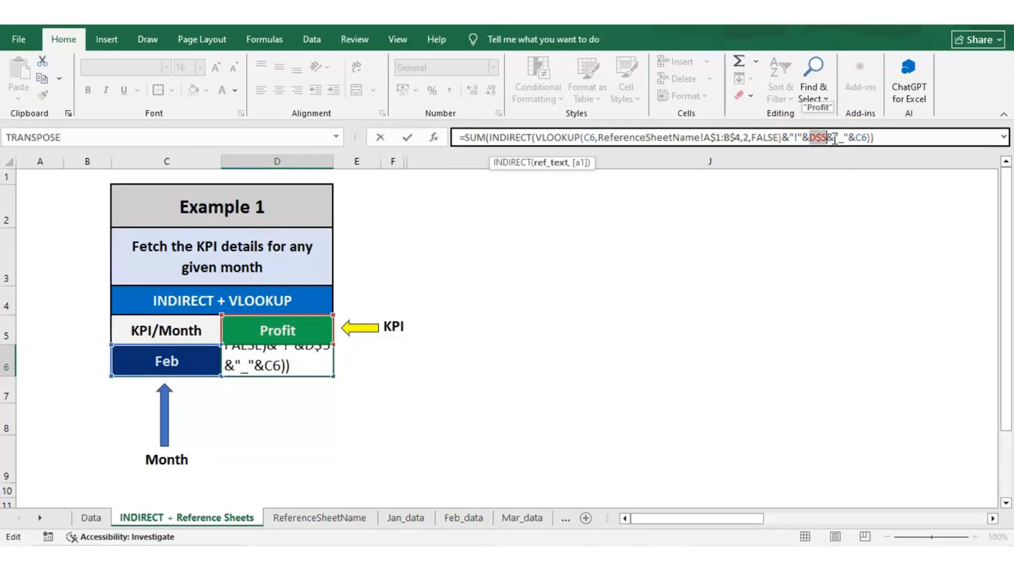
{"action": "left_click", "coordinate": [850, 138]}
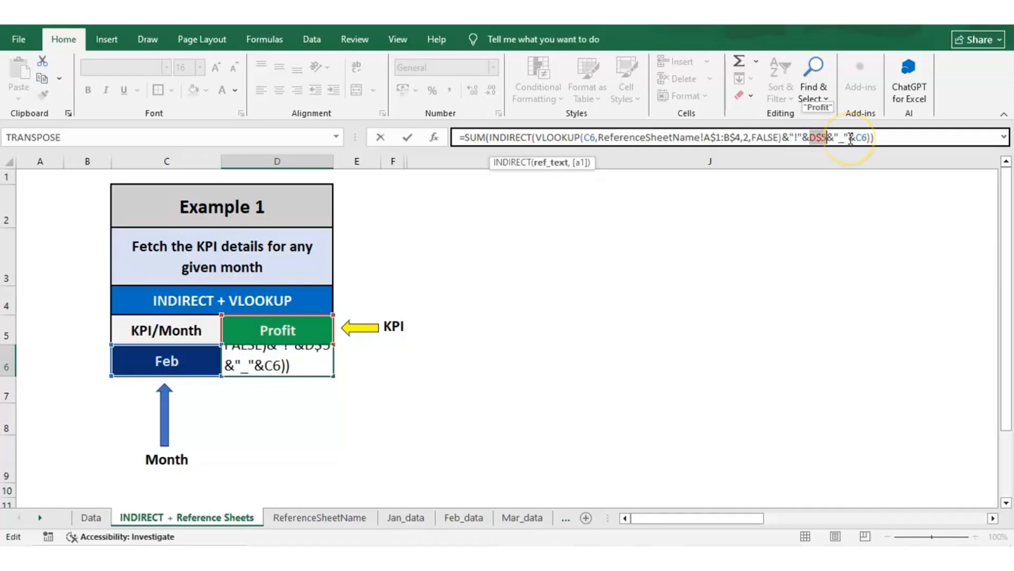
{"action": "left_click", "coordinate": [834, 140]}
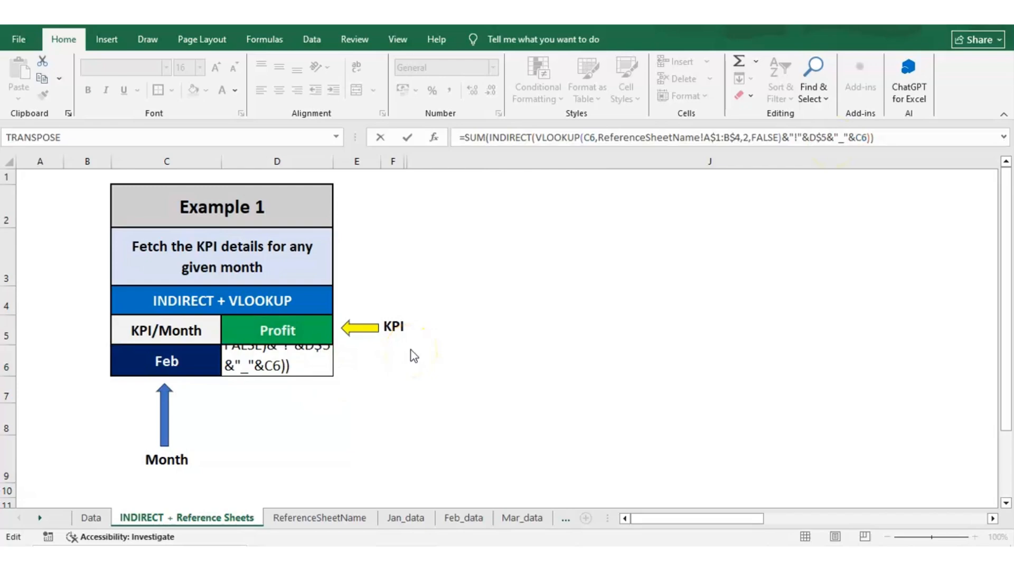
{"action": "key", "text": "Escape"}
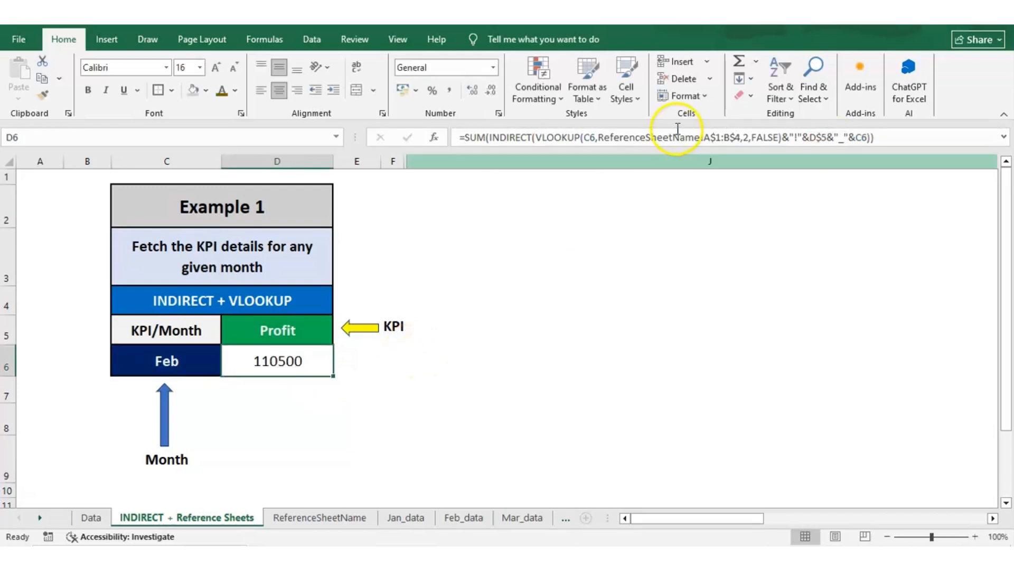
{"action": "left_click_drag", "start_coordinate": [810, 137], "coordinate": [868, 138]}
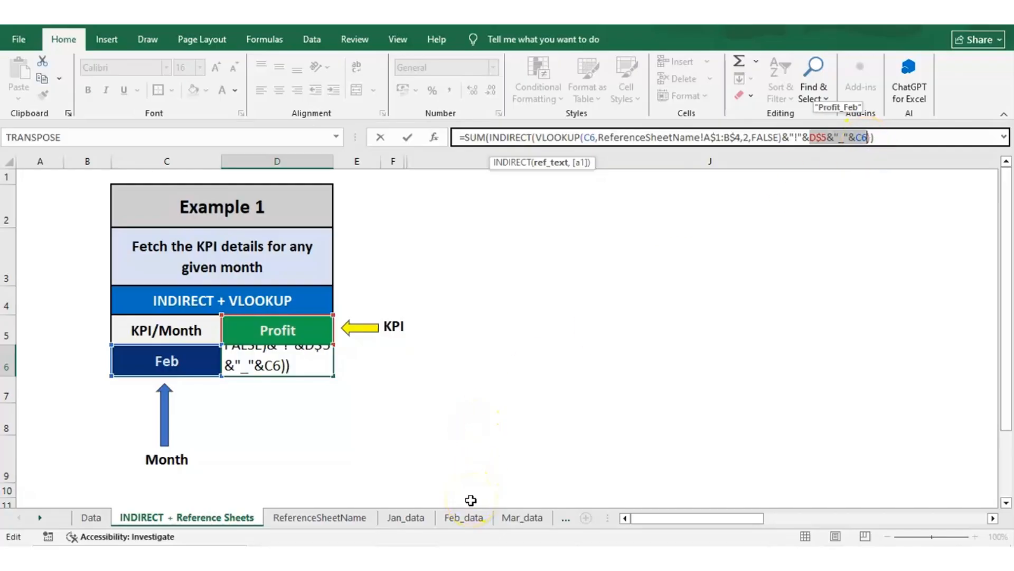
{"action": "key", "text": "Escape"}
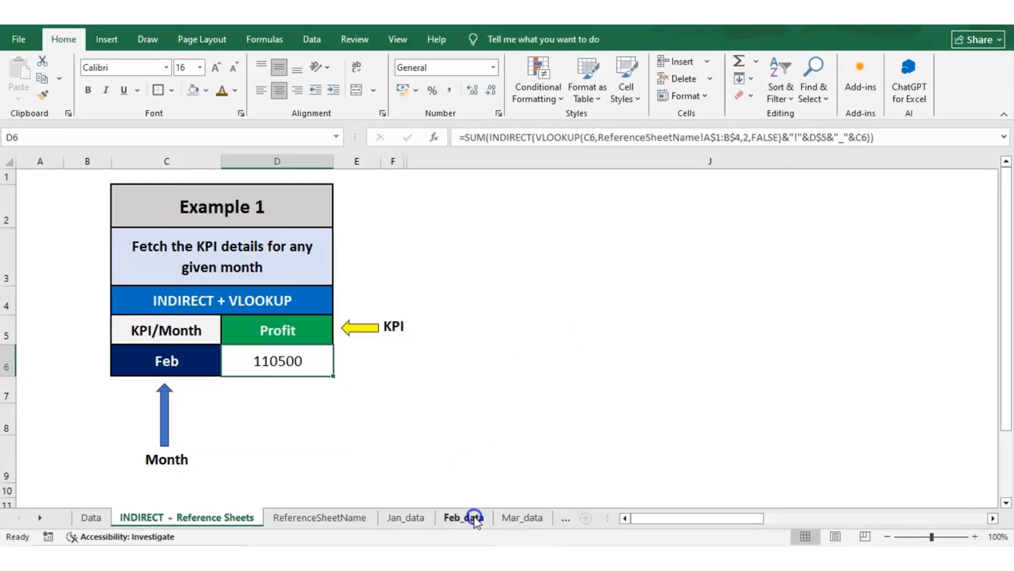
Select the February profits in D2:D5 on Feb_data to check their range name against the D6 formula
{"action": "left_click", "coordinate": [477, 518]}
{"action": "left_click", "coordinate": [350, 191]}
{"action": "key", "text": "shift+Down"}
{"action": "key", "text": "shift+Down"}
{"action": "key", "text": "shift+Down"}
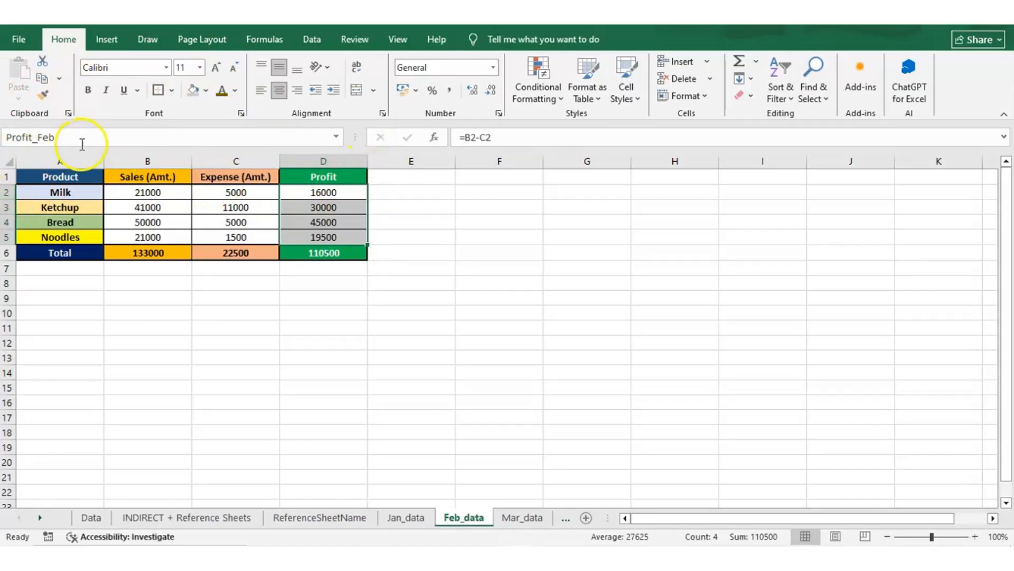
Examine the INDIRECT function and its D$5&"_"&C6 argument in the D6 formula on INDIRECT + Reference Sheets, keeping the formula as it is
{"action": "left_click", "coordinate": [199, 519]}
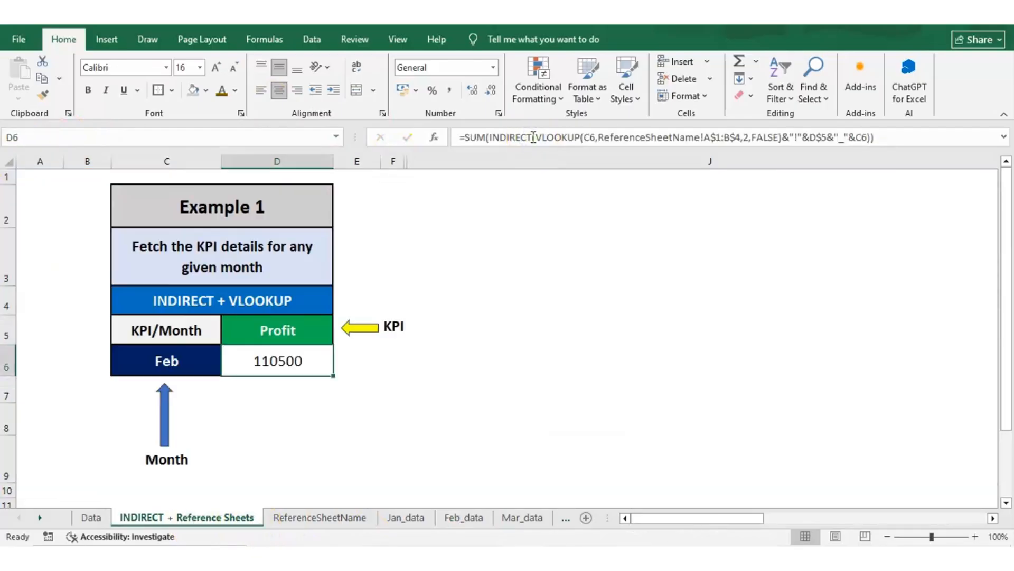
{"action": "left_click", "coordinate": [534, 137]}
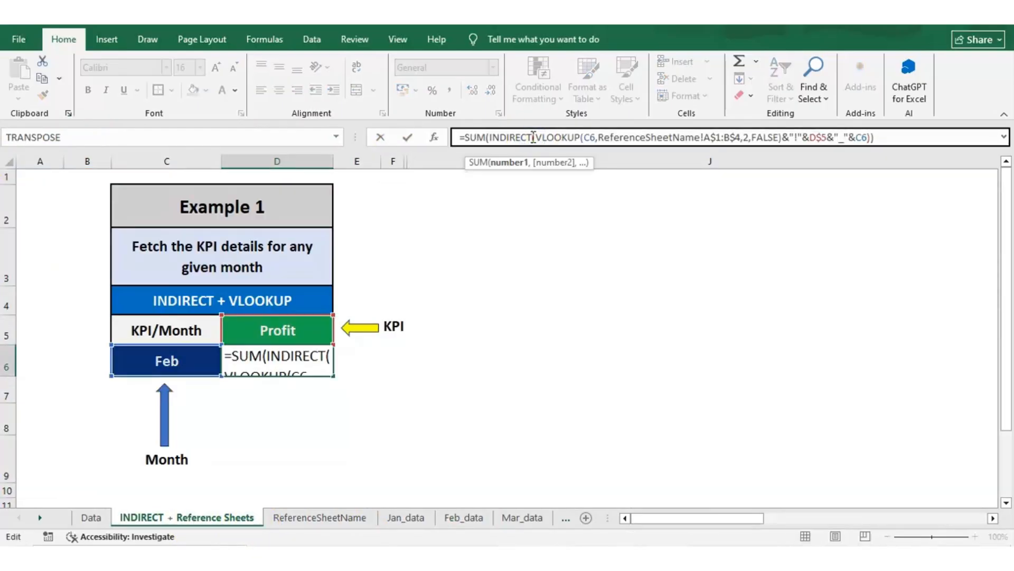
{"action": "left_click", "coordinate": [543, 146]}
{"action": "left_click", "coordinate": [535, 137]}
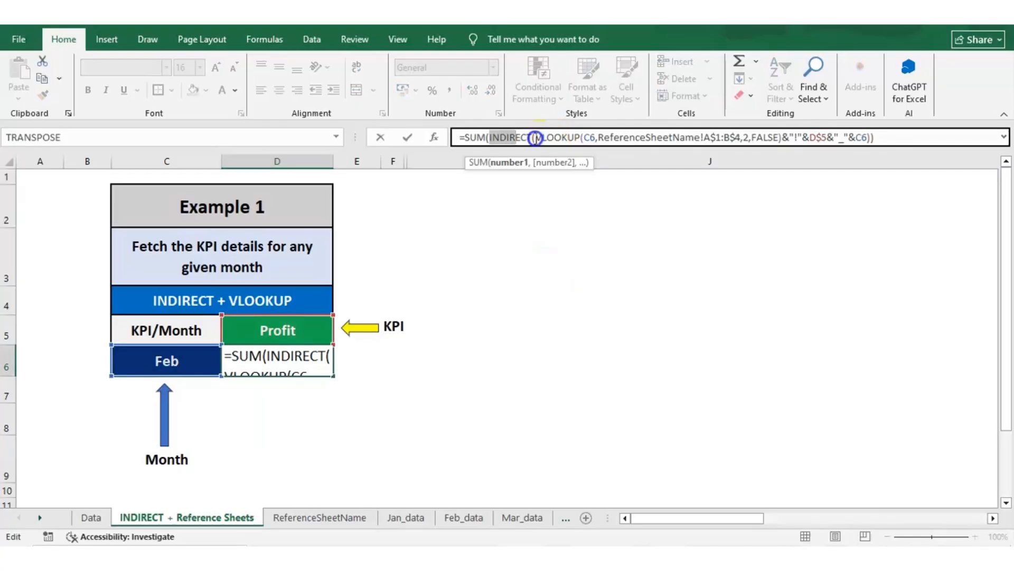
{"action": "left_click_drag", "start_coordinate": [810, 138], "coordinate": [865, 139]}
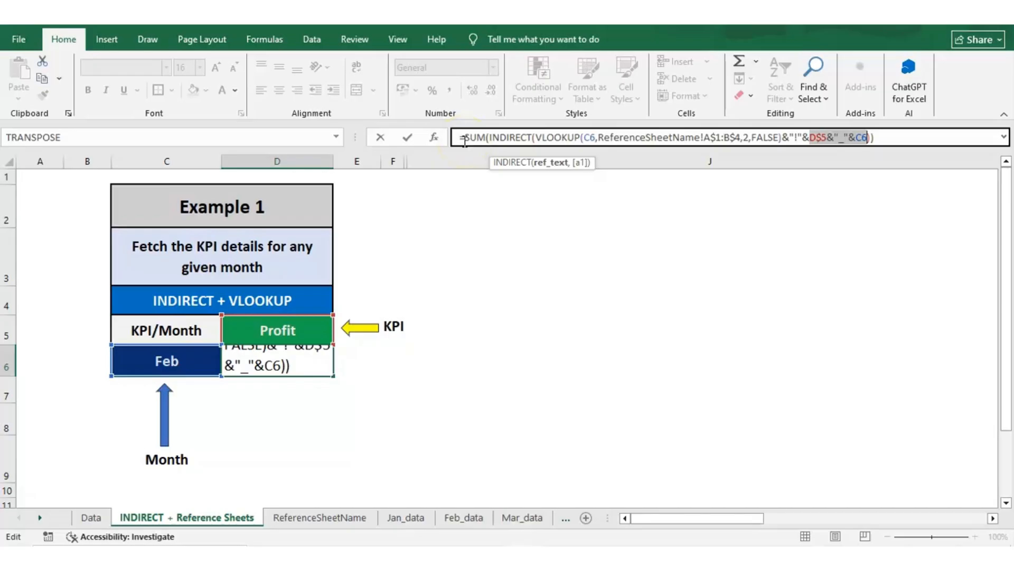
{"action": "key", "text": "Return"}
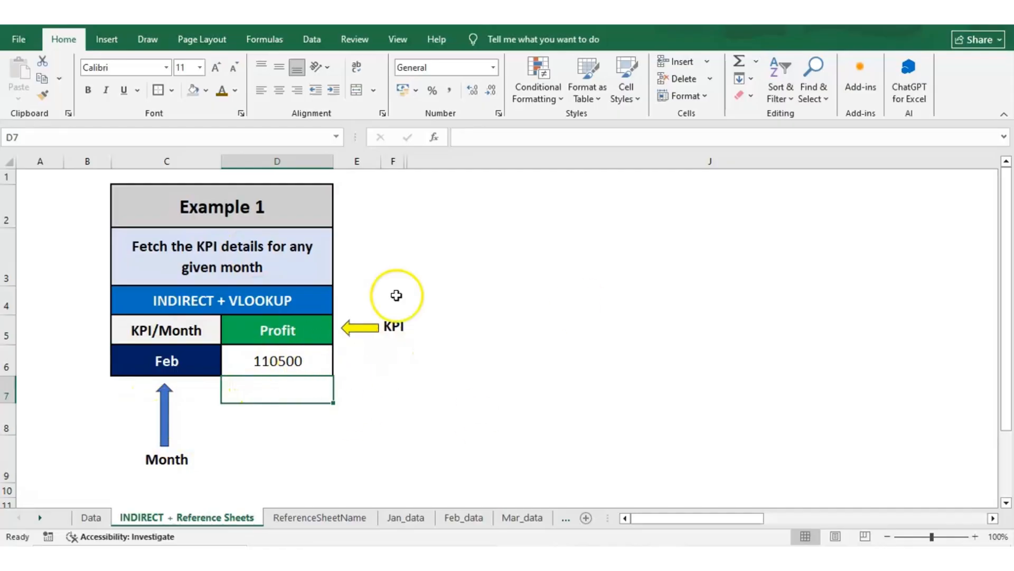
Revisit Feb_data and select the profit values of all four products in D2:D5 to review the range being summed
{"action": "left_click", "coordinate": [467, 517]}
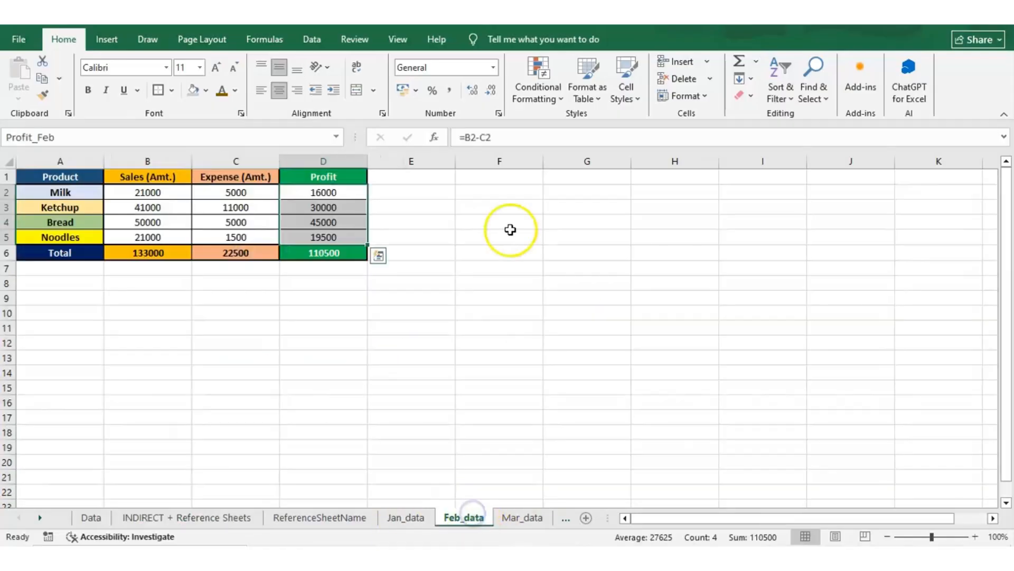
{"action": "left_click", "coordinate": [345, 193]}
{"action": "key", "text": "shift+Down"}
{"action": "key", "text": "shift+Down"}
{"action": "key", "text": "shift+Down"}
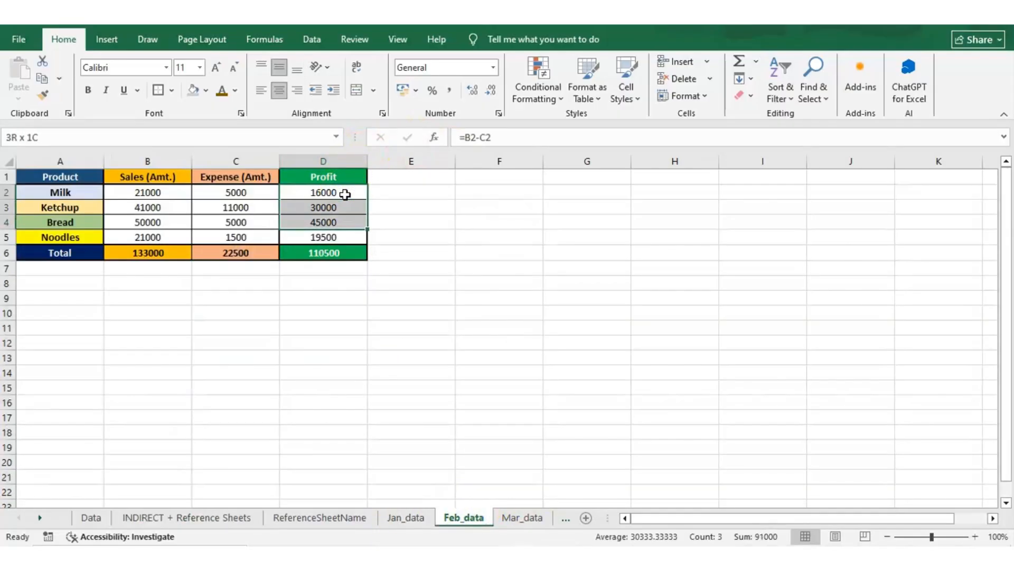